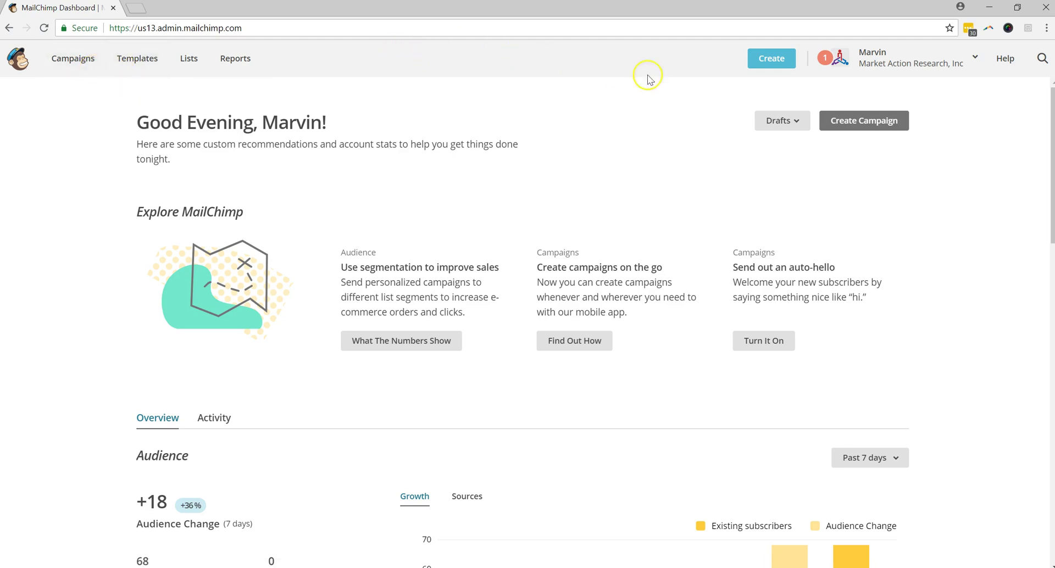
Create a new Regular email campaign named 'Video Test 1'
{"action": "left_click", "coordinate": [760, 61]}
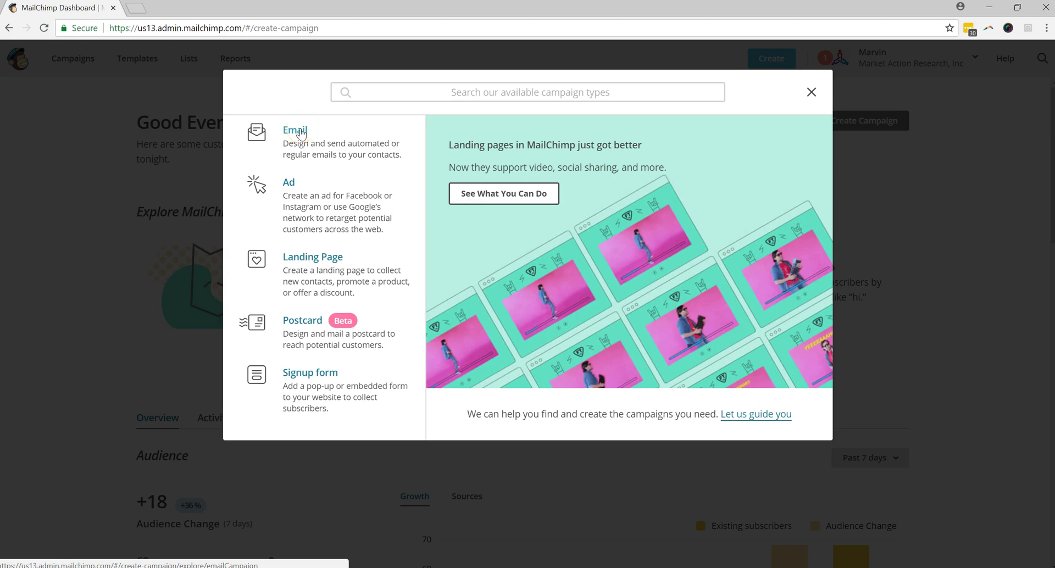
{"action": "left_click", "coordinate": [301, 134]}
{"action": "left_click", "coordinate": [372, 311]}
{"action": "left_click", "coordinate": [371, 314]}
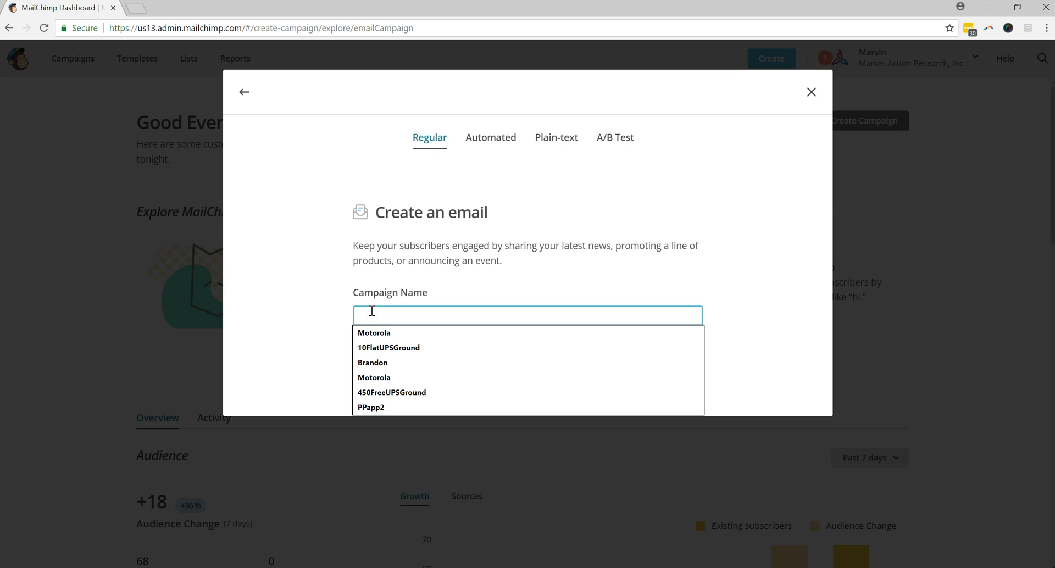
{"action": "type", "text": "Video Test 1"}
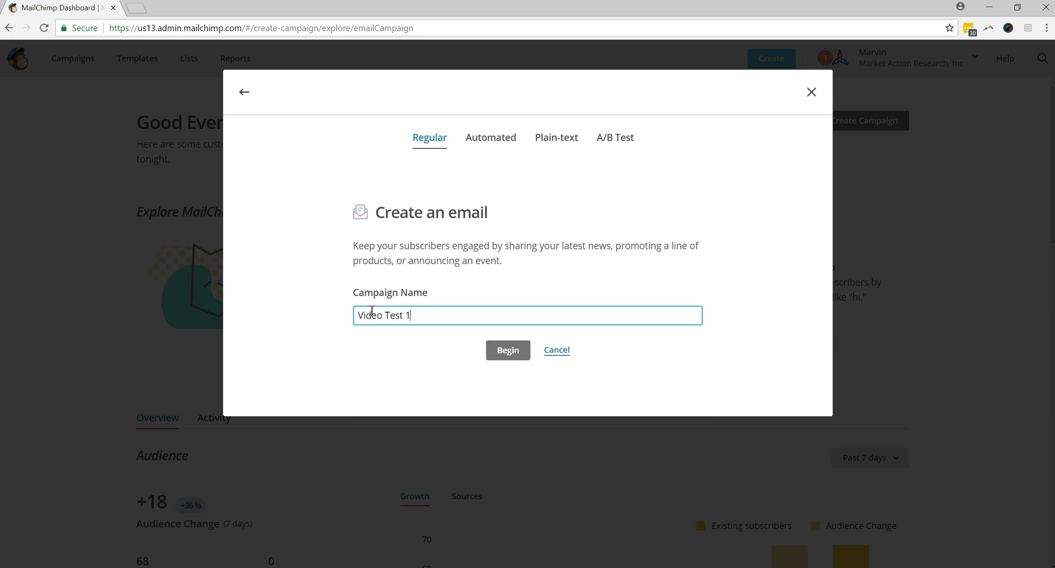
{"action": "left_click", "coordinate": [517, 352]}
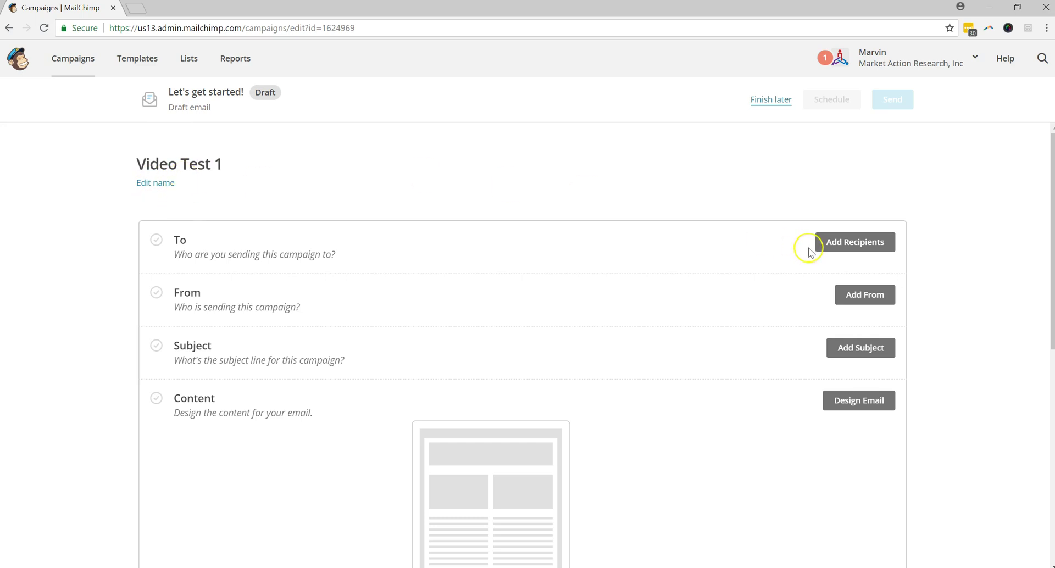
Append ' - MARS' to the campaign name so it reads 'Video Test 1 - MARS', and save
{"action": "left_click", "coordinate": [165, 185]}
{"action": "left_click", "coordinate": [217, 163]}
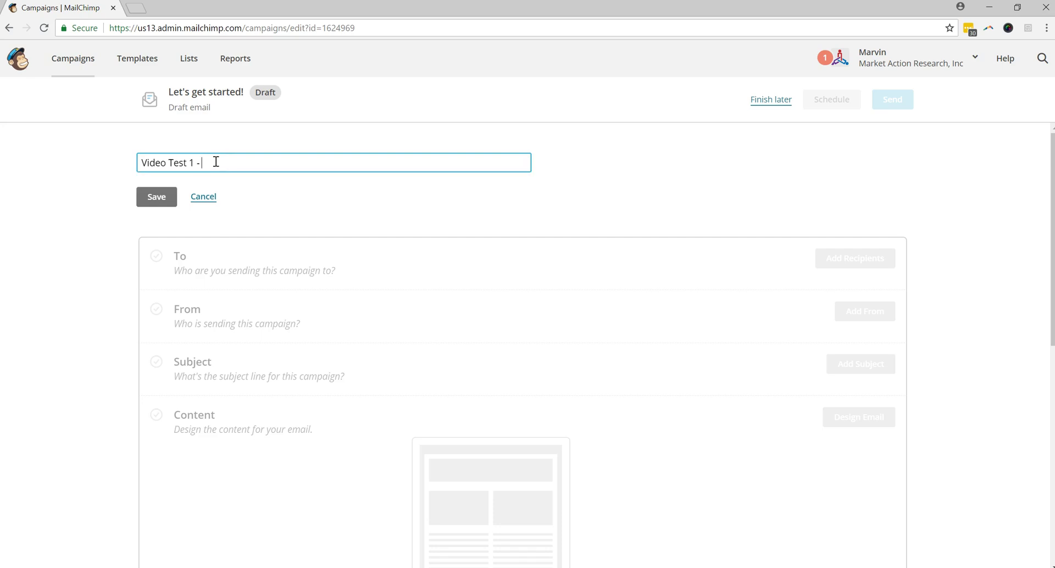
{"action": "left_click", "coordinate": [171, 198]}
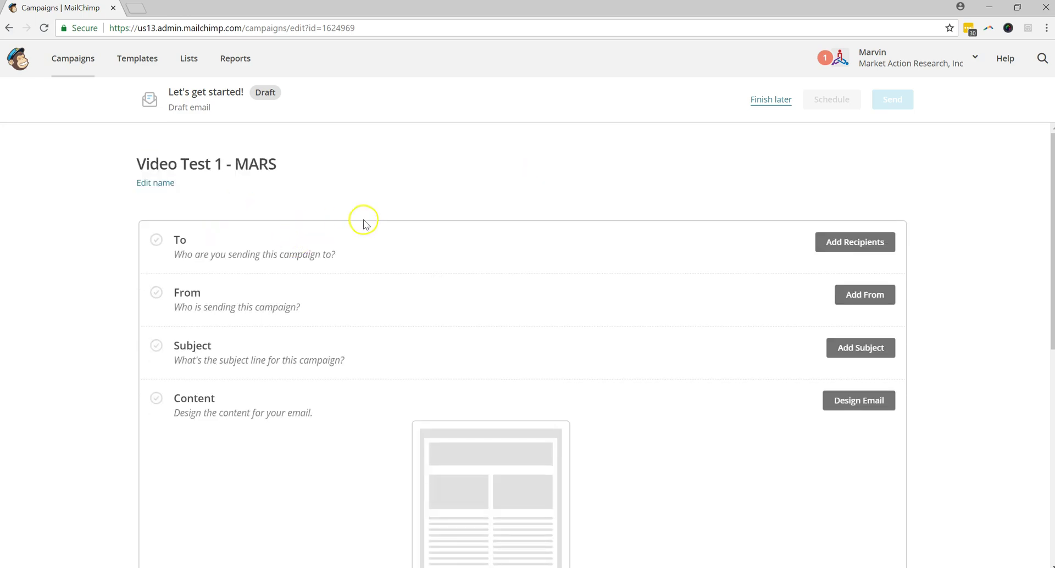
Choose MARS - LIST as the audience, sending to all subscribers on the list
{"action": "left_click", "coordinate": [859, 242]}
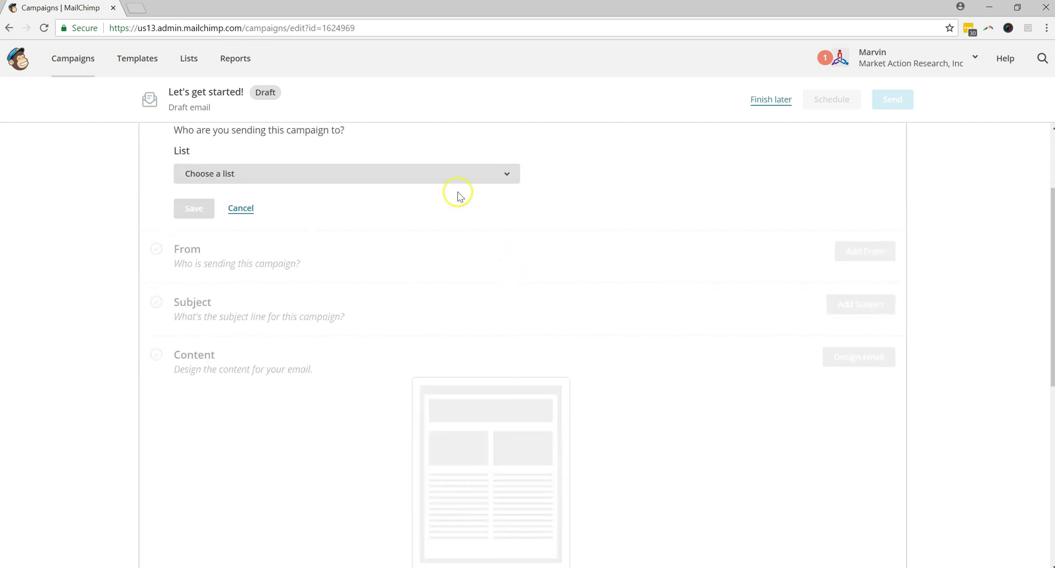
{"action": "left_click", "coordinate": [467, 174]}
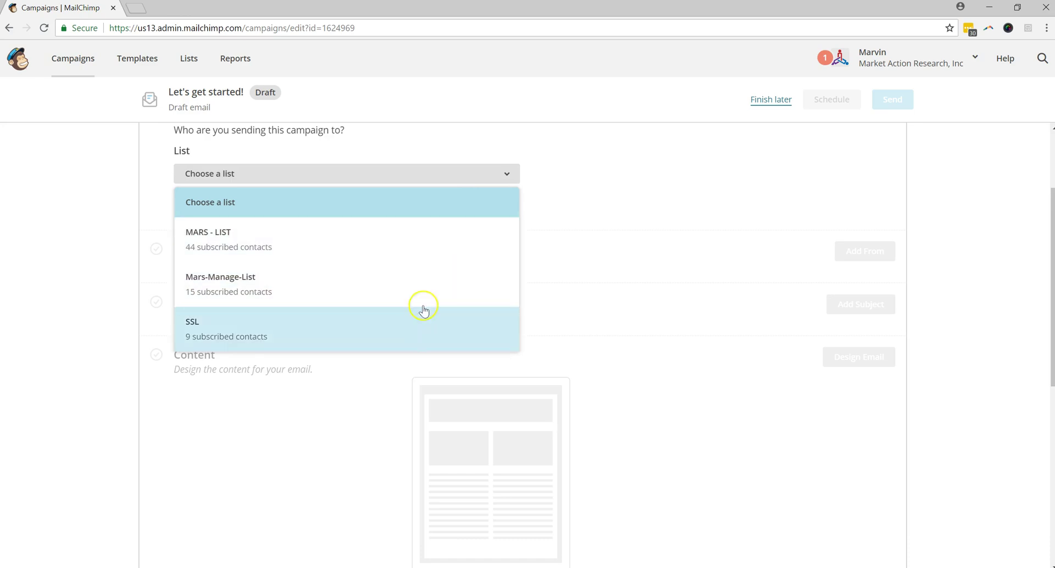
{"action": "left_click", "coordinate": [423, 237]}
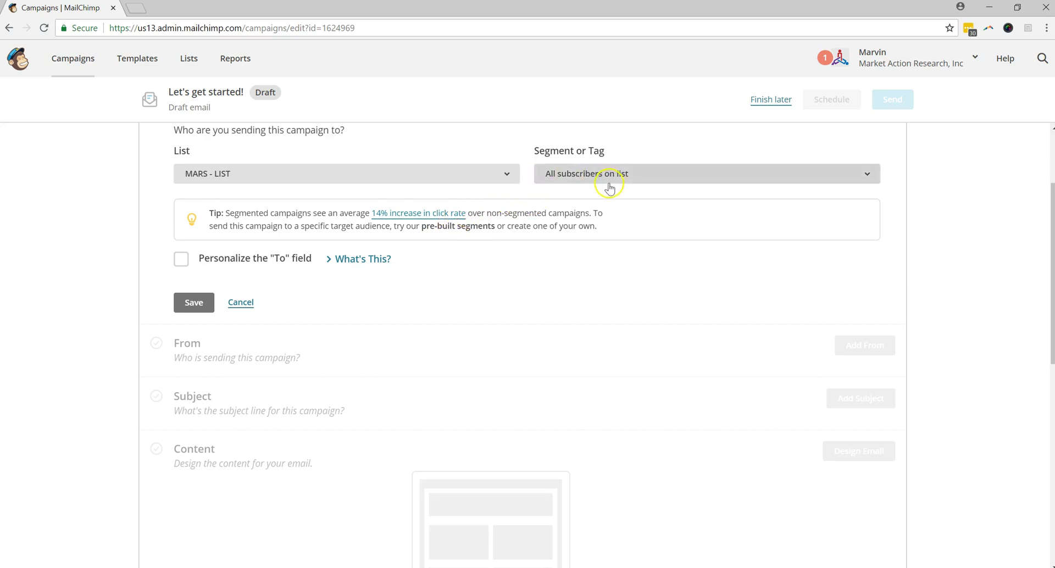
{"action": "scroll", "coordinate": [627, 192], "scroll_direction": "up", "scroll_amount": 1}
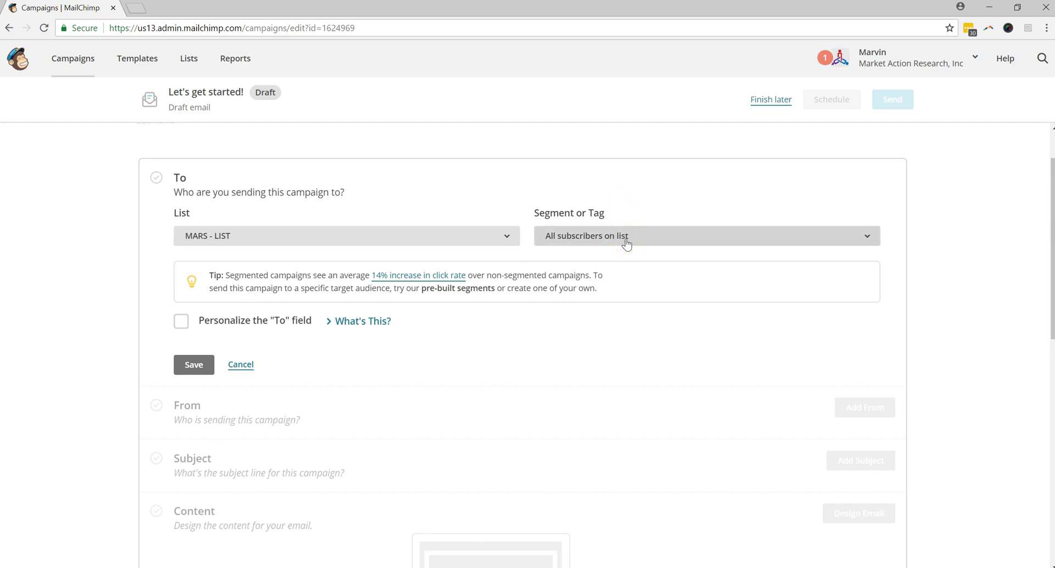
{"action": "left_click", "coordinate": [627, 240]}
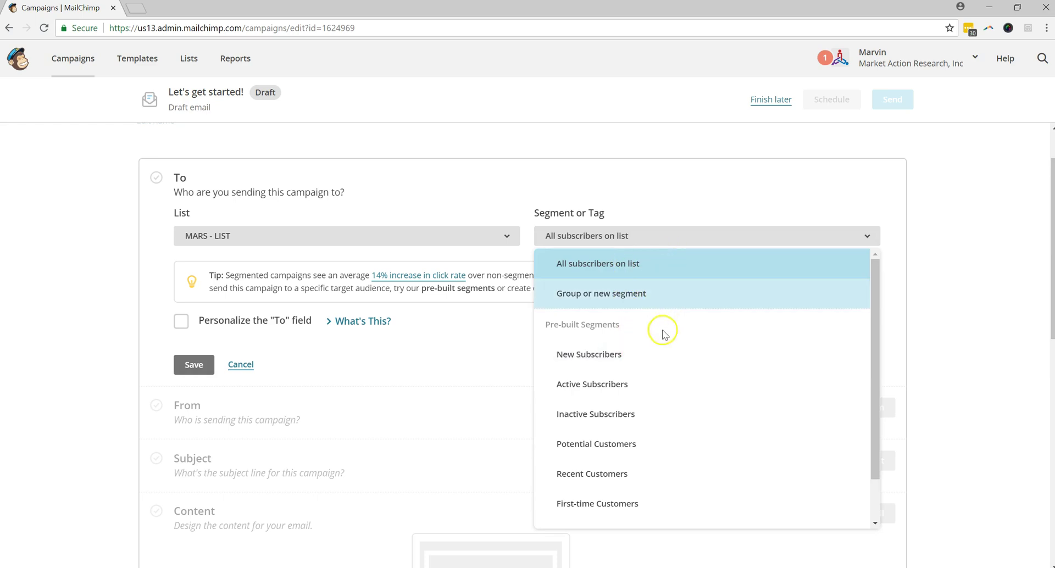
{"action": "left_click", "coordinate": [810, 187]}
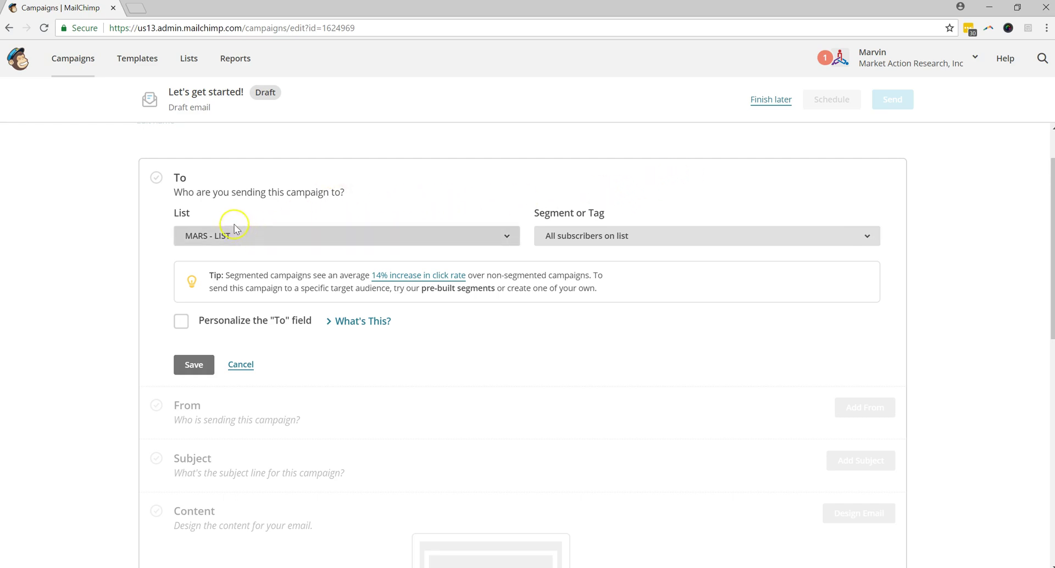
{"action": "scroll", "coordinate": [248, 290], "scroll_direction": "down", "scroll_amount": 1}
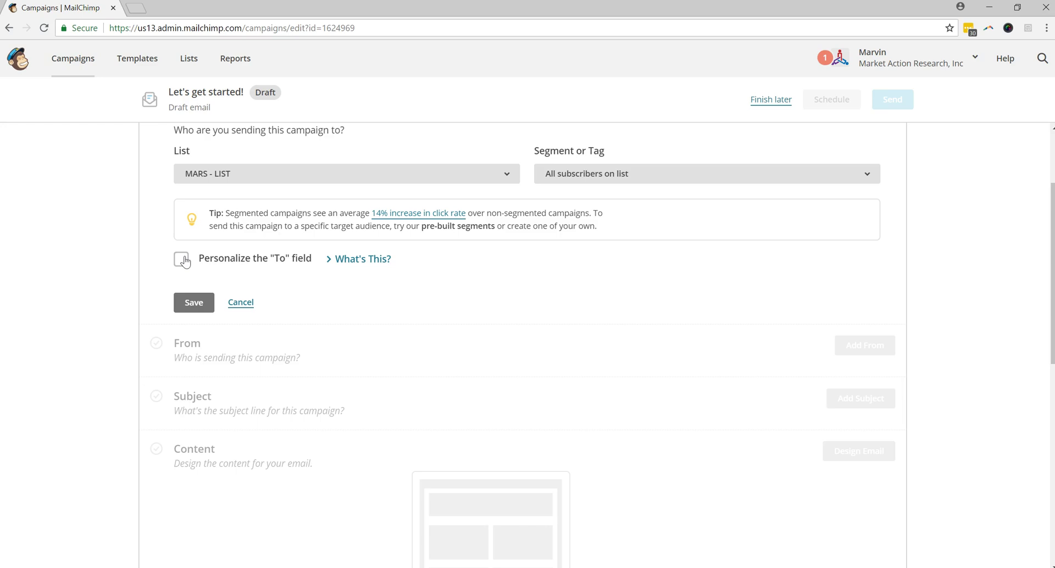
Personalize the To field with the *|FNAME|* merge tag and save the recipients
{"action": "left_click", "coordinate": [183, 261]}
{"action": "left_click", "coordinate": [182, 261]}
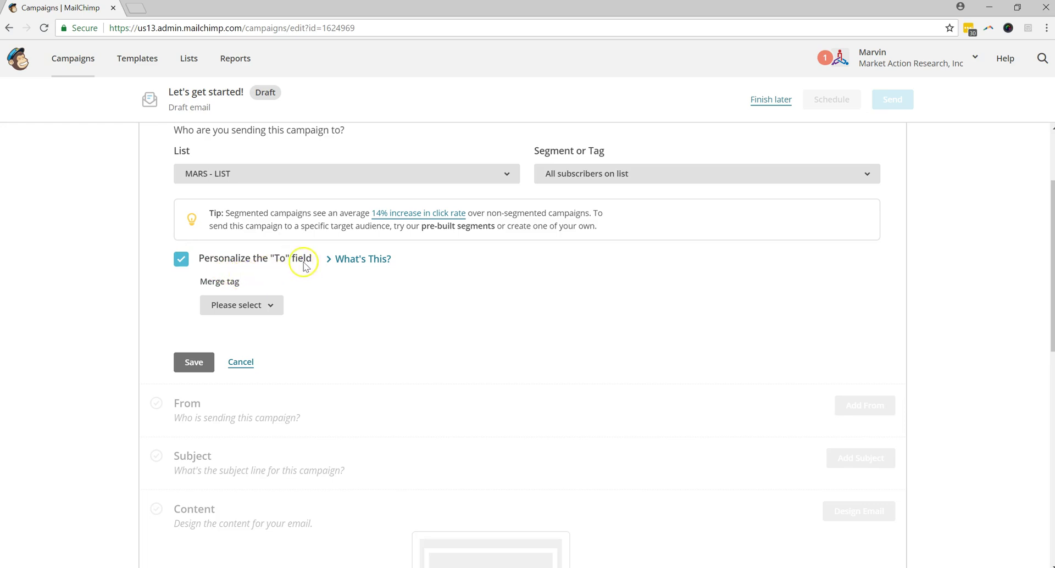
{"action": "left_click", "coordinate": [271, 305]}
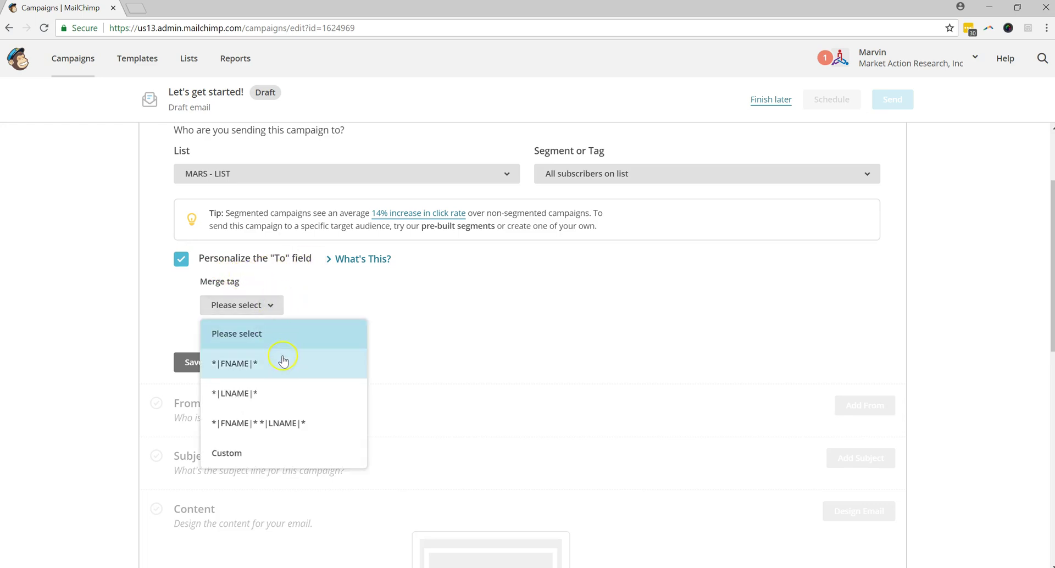
{"action": "left_click", "coordinate": [257, 370]}
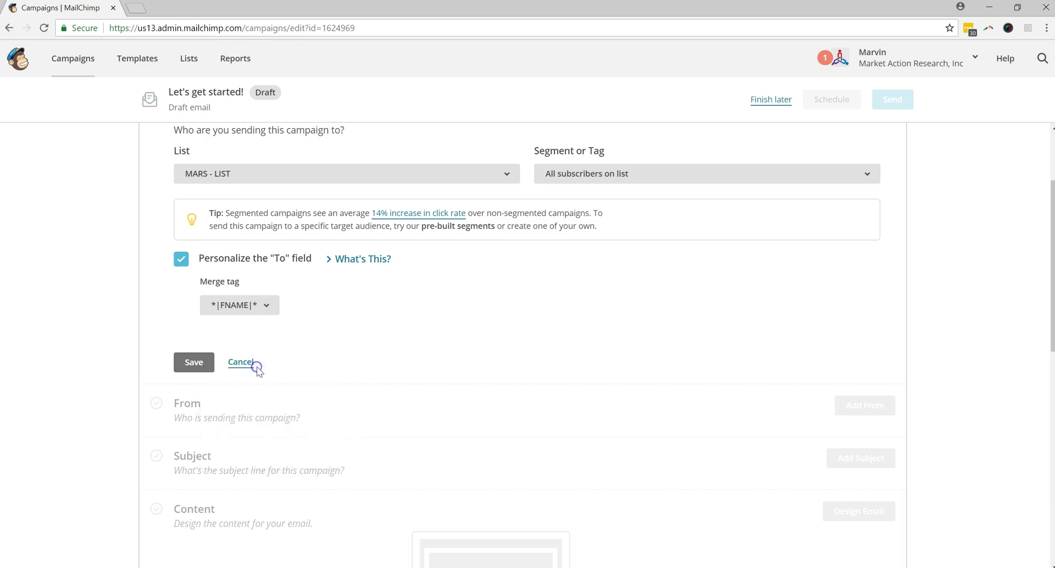
{"action": "left_click", "coordinate": [197, 373]}
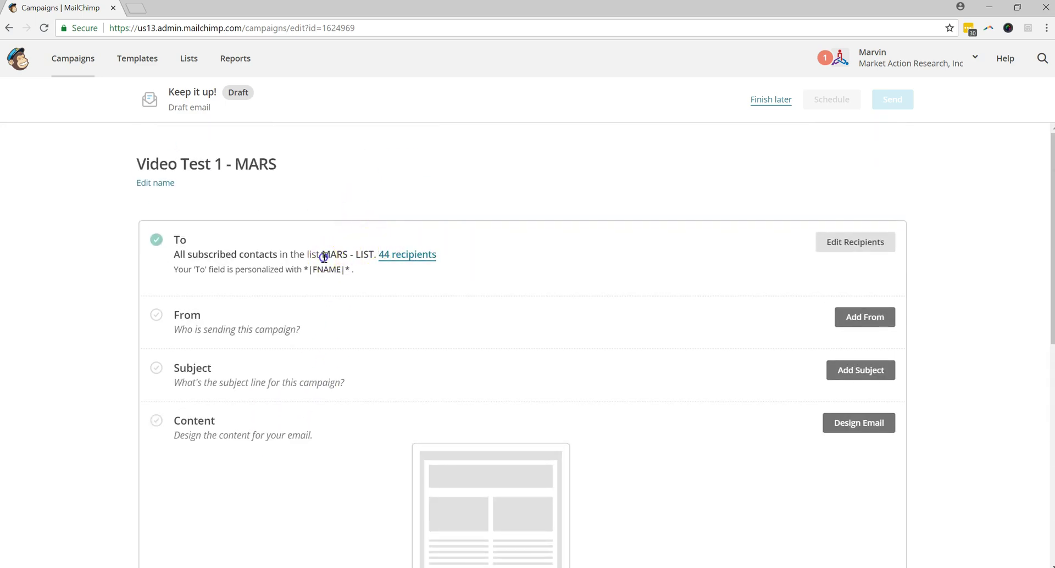
Copy the *|FNAME|* merge tag from the To section
{"action": "left_click_drag", "start_coordinate": [324, 256], "coordinate": [440, 255]}
{"action": "left_click", "coordinate": [366, 279]}
{"action": "left_click_drag", "start_coordinate": [352, 269], "coordinate": [303, 270]}
{"action": "left_click_drag", "start_coordinate": [309, 268], "coordinate": [345, 267]}
{"action": "right_click", "coordinate": [346, 272]}
{"action": "left_click", "coordinate": [373, 281]}
{"action": "left_click", "coordinate": [375, 282]}
Set the sender name to Market Action Research with the company's info e-mail and save
{"action": "scroll", "coordinate": [864, 310], "scroll_direction": "down", "scroll_amount": 1}
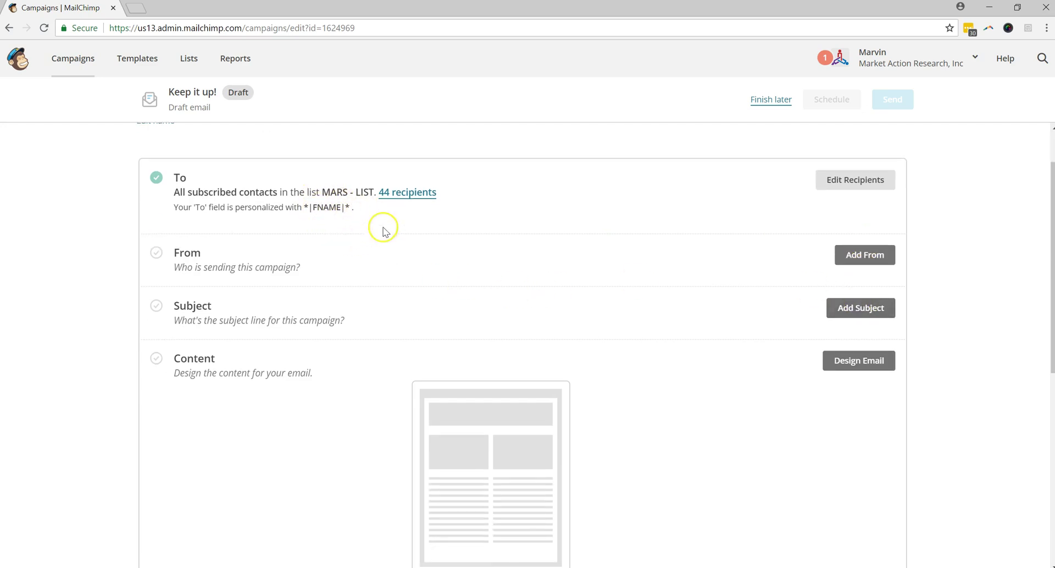
{"action": "left_click", "coordinate": [872, 260]}
{"action": "left_click", "coordinate": [349, 318]}
{"action": "left_click", "coordinate": [584, 311]}
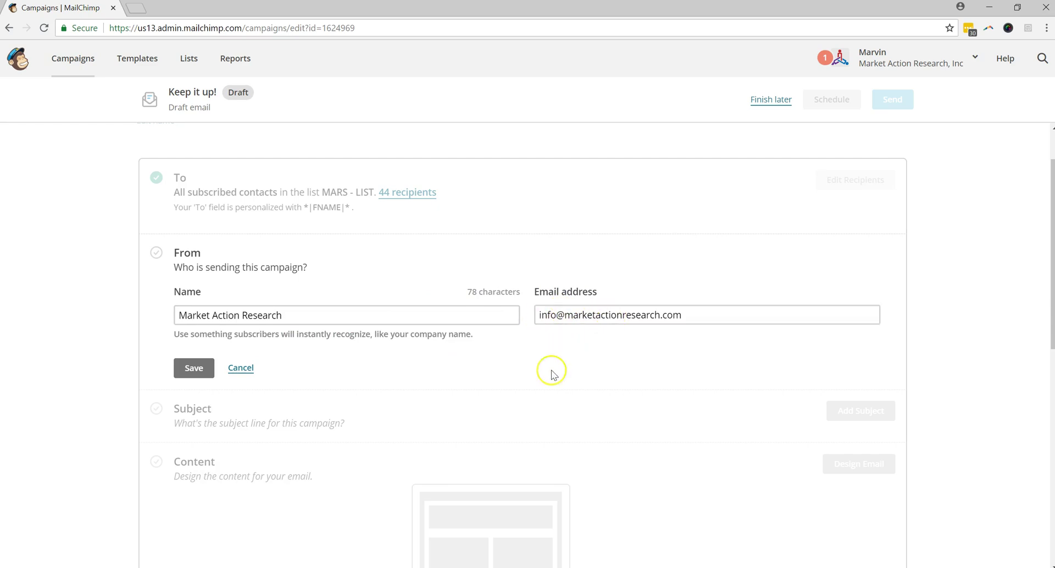
{"action": "left_click", "coordinate": [195, 367]}
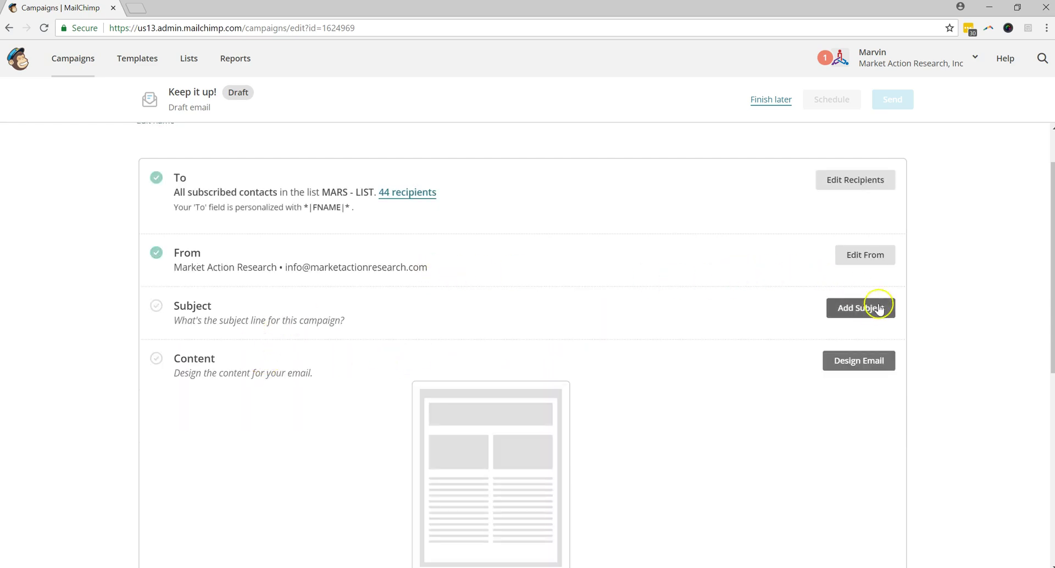
Enter the subject 'Hey *|FNAME|*, You won't want to miss this email!!', pasting the first-name tag
{"action": "left_click", "coordinate": [858, 308]}
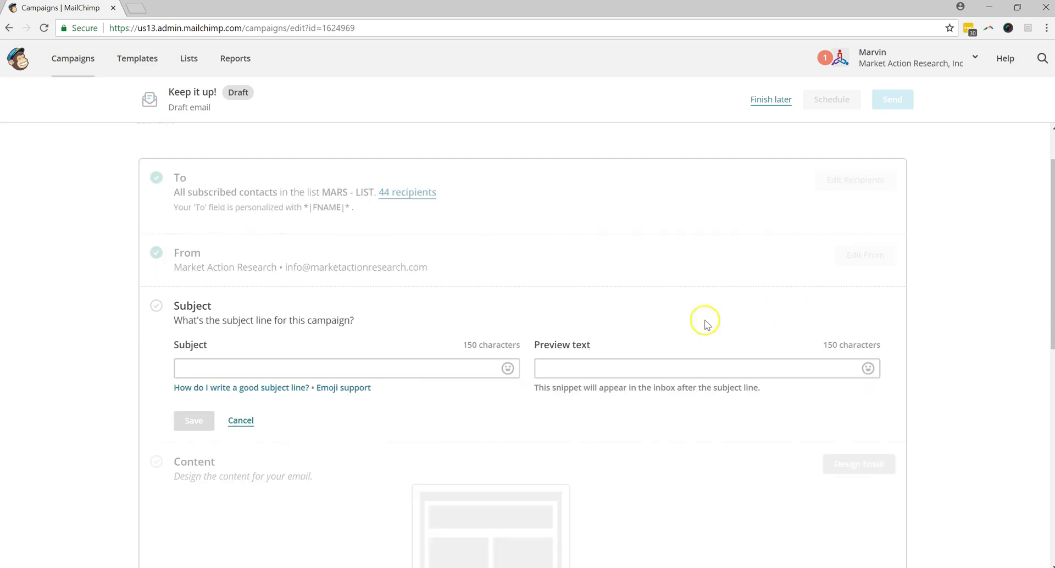
{"action": "left_click", "coordinate": [263, 365]}
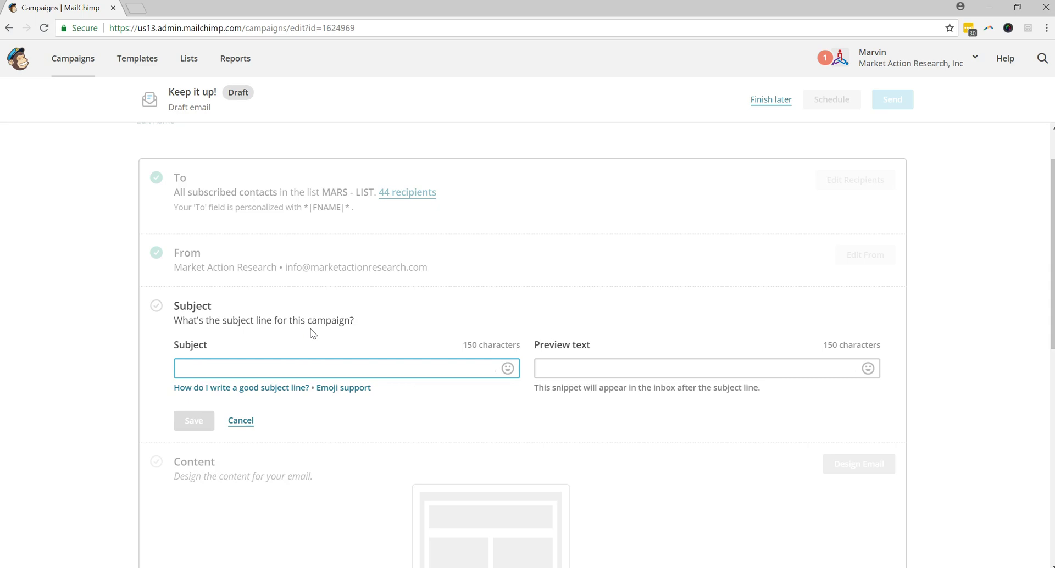
{"action": "type", "text": "Hey"}
{"action": "key", "text": "ctrl+v"}
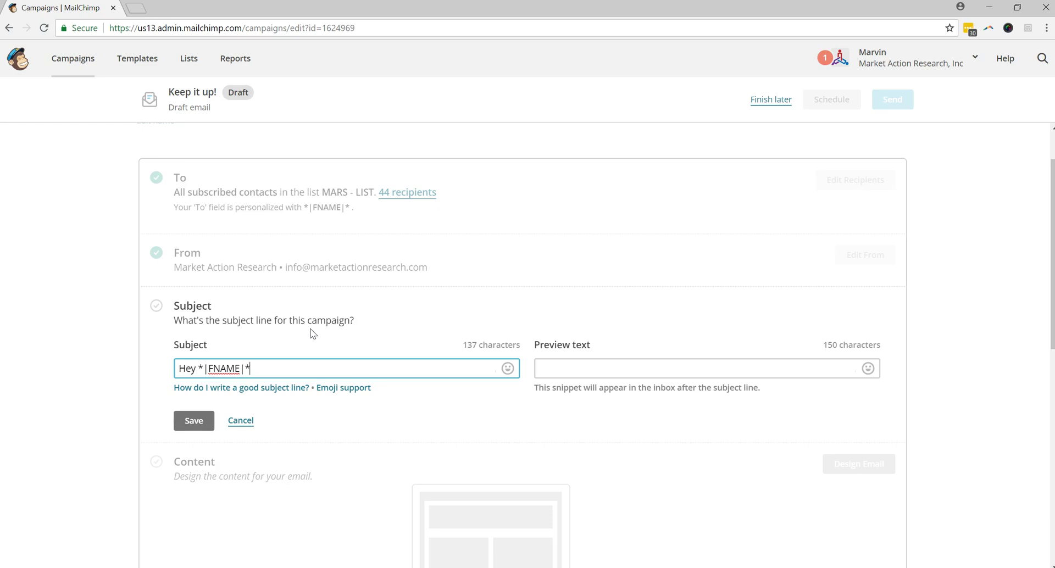
{"action": "right_click", "coordinate": [265, 367]}
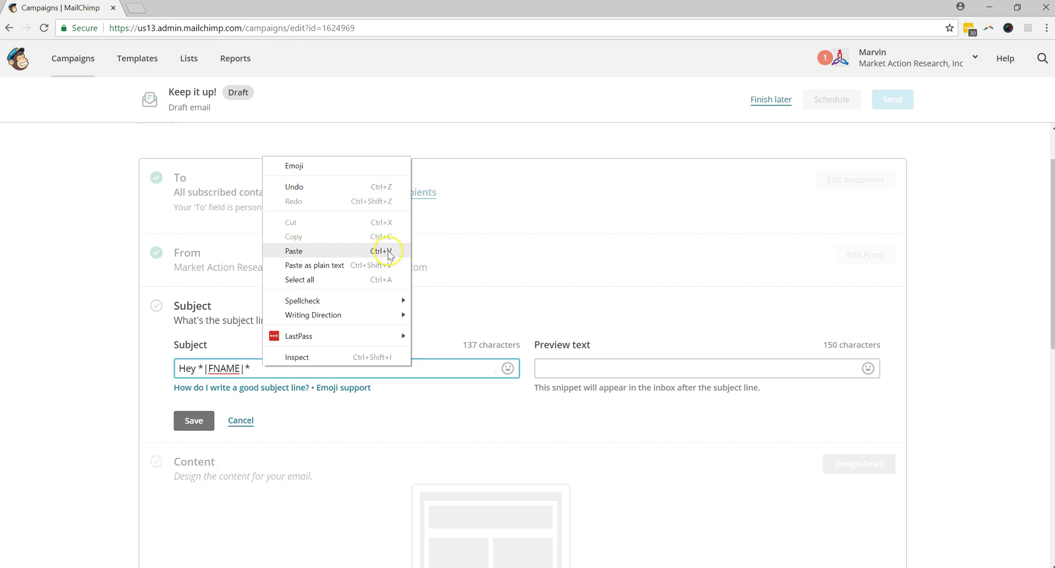
{"action": "left_click", "coordinate": [238, 368]}
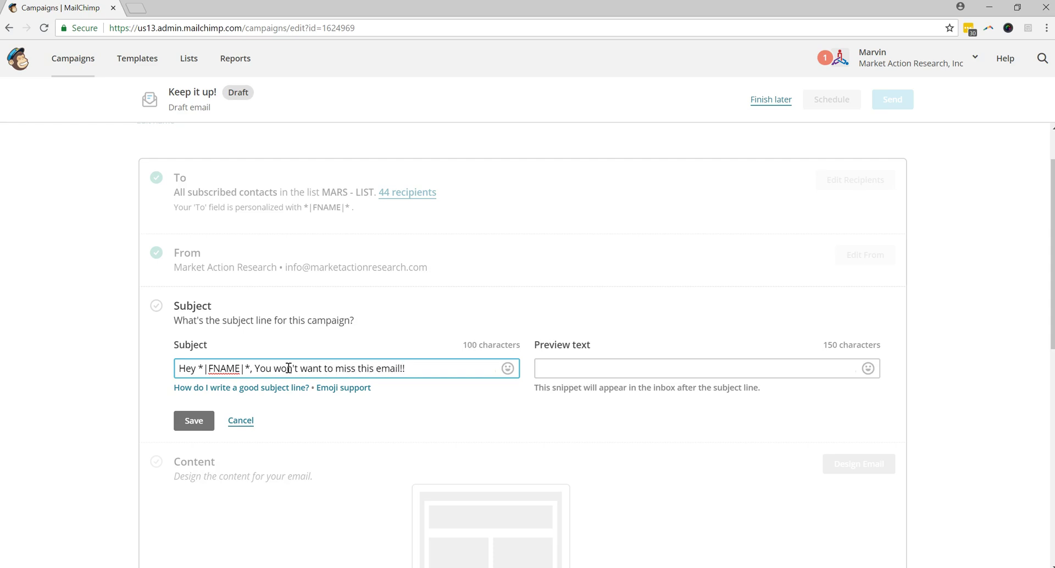
Enter preview text 'Check out this today rad email, it's awesome!' and save the Subject section
{"action": "left_click", "coordinate": [564, 372]}
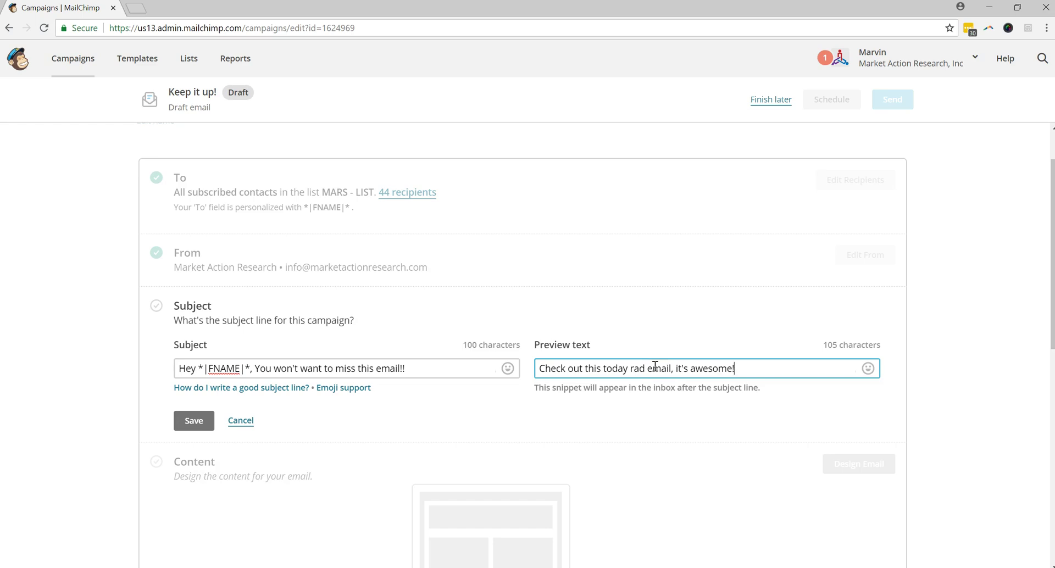
{"action": "scroll", "coordinate": [302, 300], "scroll_direction": "down", "scroll_amount": 2}
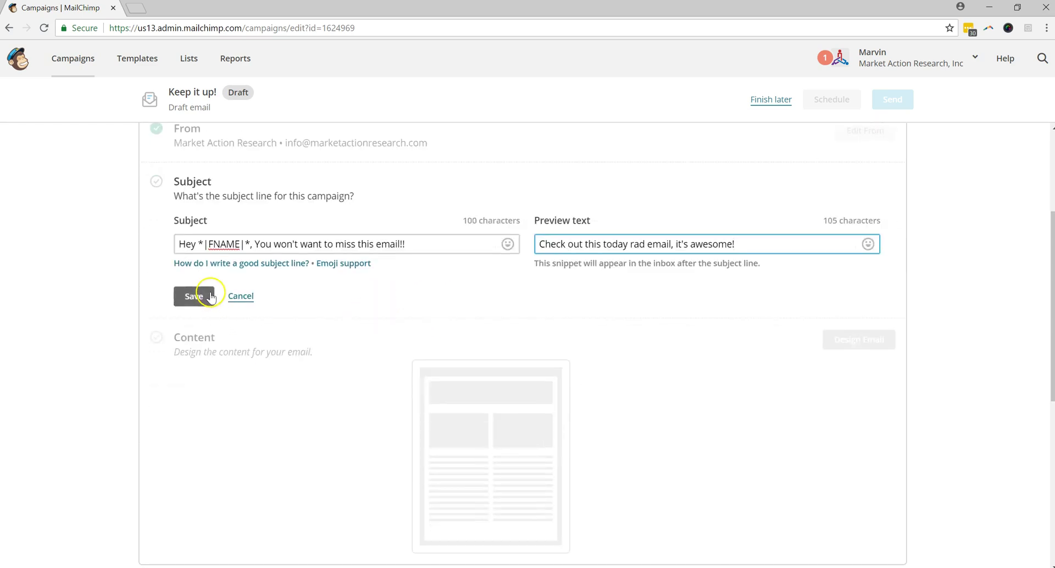
{"action": "left_click", "coordinate": [194, 297]}
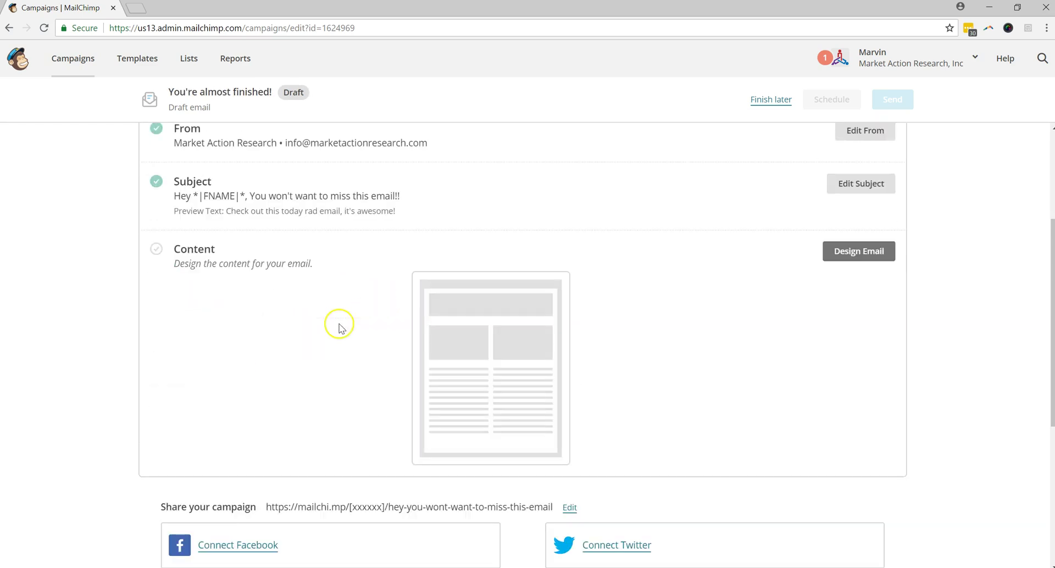
{"action": "scroll", "coordinate": [396, 324], "scroll_direction": "up", "scroll_amount": 4}
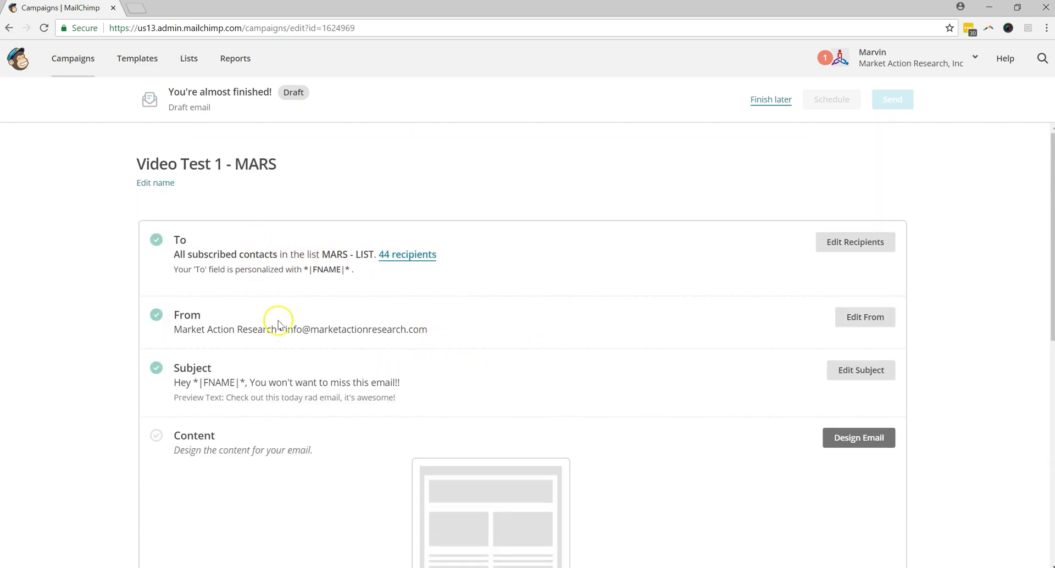
{"action": "scroll", "coordinate": [299, 400], "scroll_direction": "down", "scroll_amount": 4}
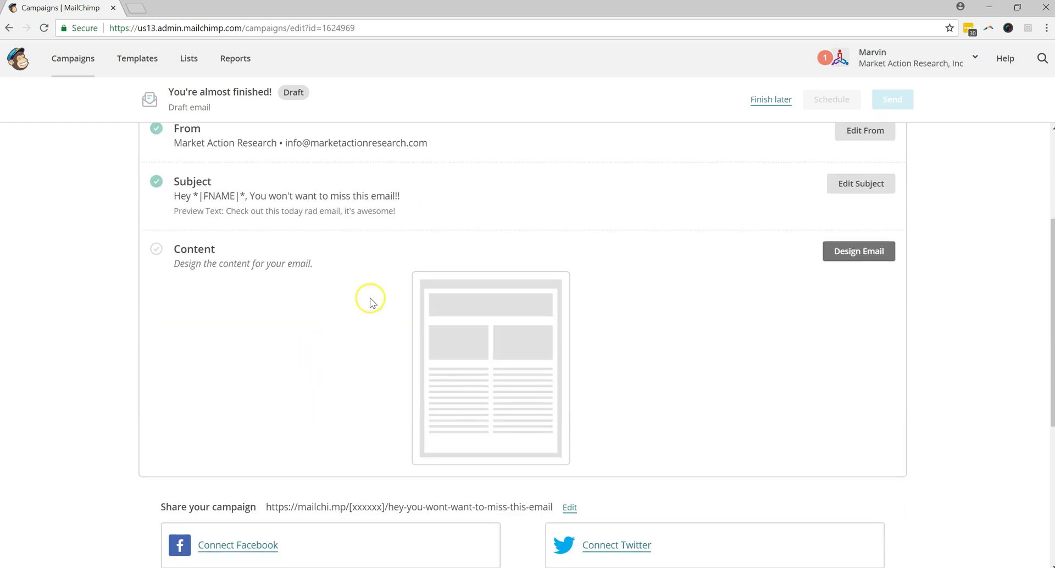
{"action": "scroll", "coordinate": [349, 291], "scroll_direction": "down", "scroll_amount": 1}
{"action": "scroll", "coordinate": [363, 294], "scroll_direction": "up", "scroll_amount": 4}
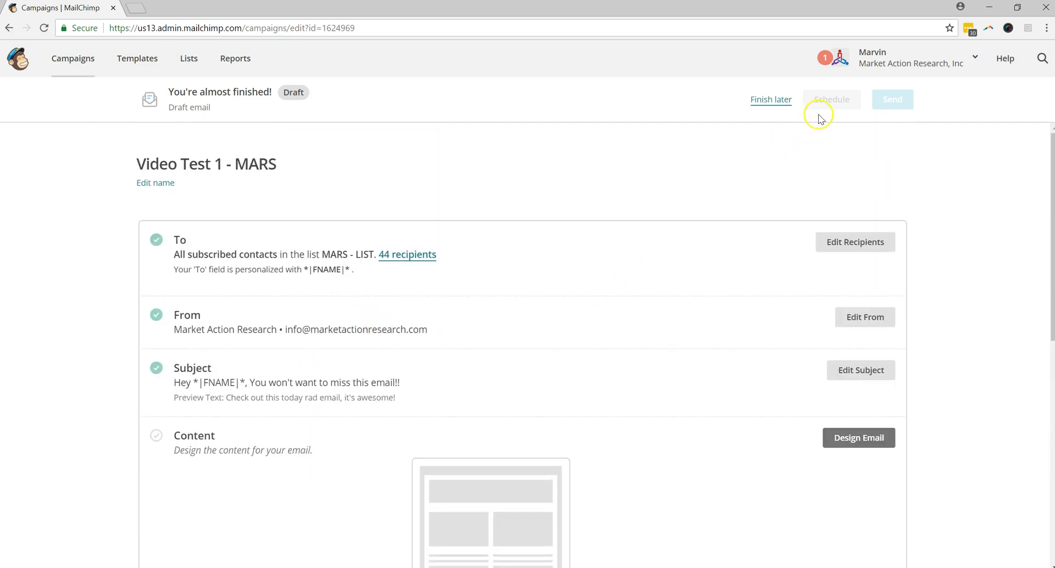
{"action": "scroll", "coordinate": [761, 382], "scroll_direction": "down", "scroll_amount": 2}
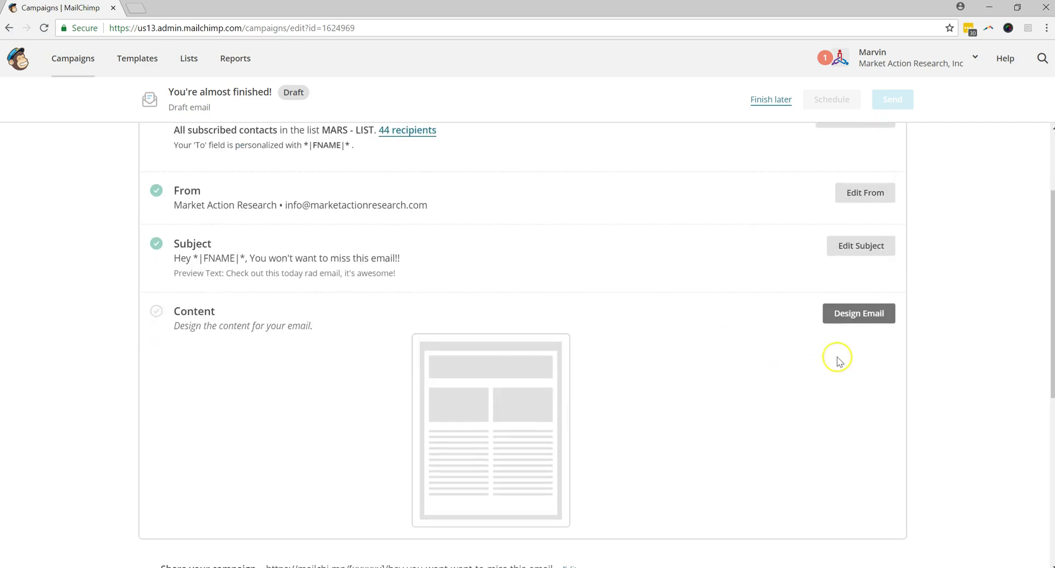
{"action": "scroll", "coordinate": [720, 319], "scroll_direction": "up", "scroll_amount": 2}
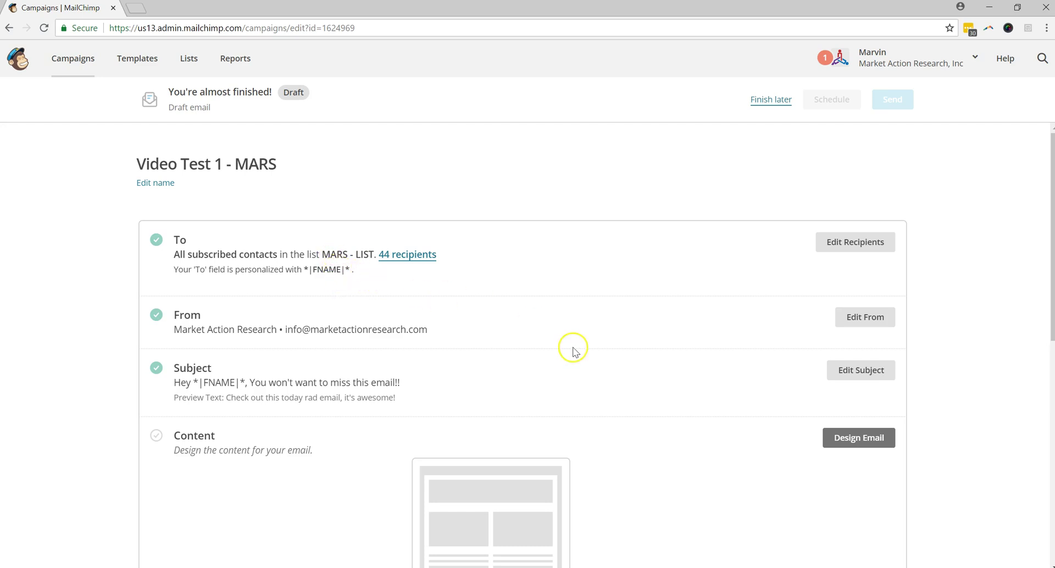
{"action": "scroll", "coordinate": [575, 346], "scroll_direction": "down", "scroll_amount": 2}
{"action": "scroll", "coordinate": [620, 335], "scroll_direction": "down", "scroll_amount": 2}
{"action": "scroll", "coordinate": [667, 295], "scroll_direction": "up", "scroll_amount": 1}
Begin designing the email and pick the Simple Text template from the Basic layouts
{"action": "left_click", "coordinate": [847, 257]}
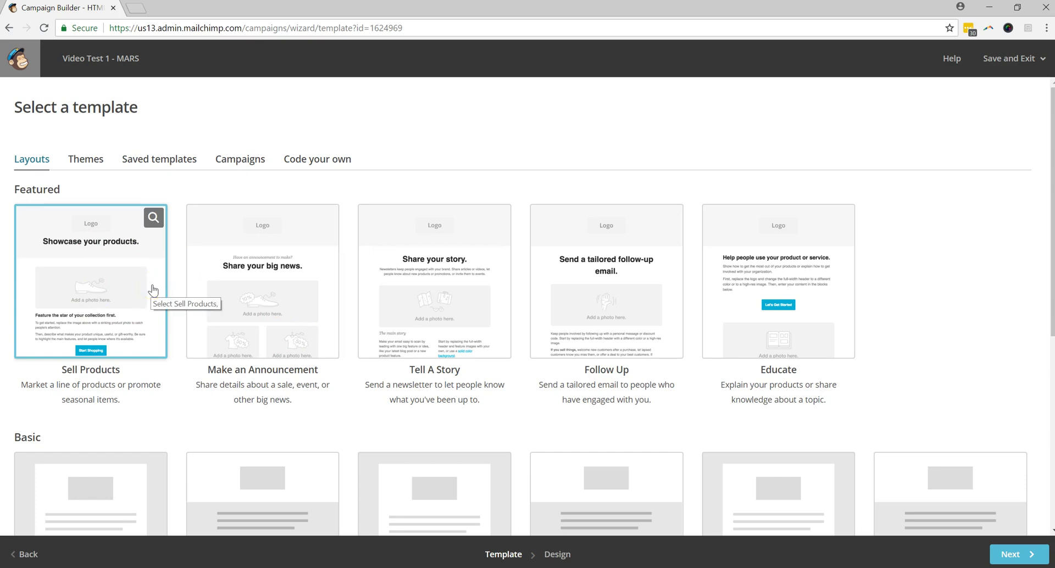
{"action": "scroll", "coordinate": [154, 288], "scroll_direction": "down", "scroll_amount": 5}
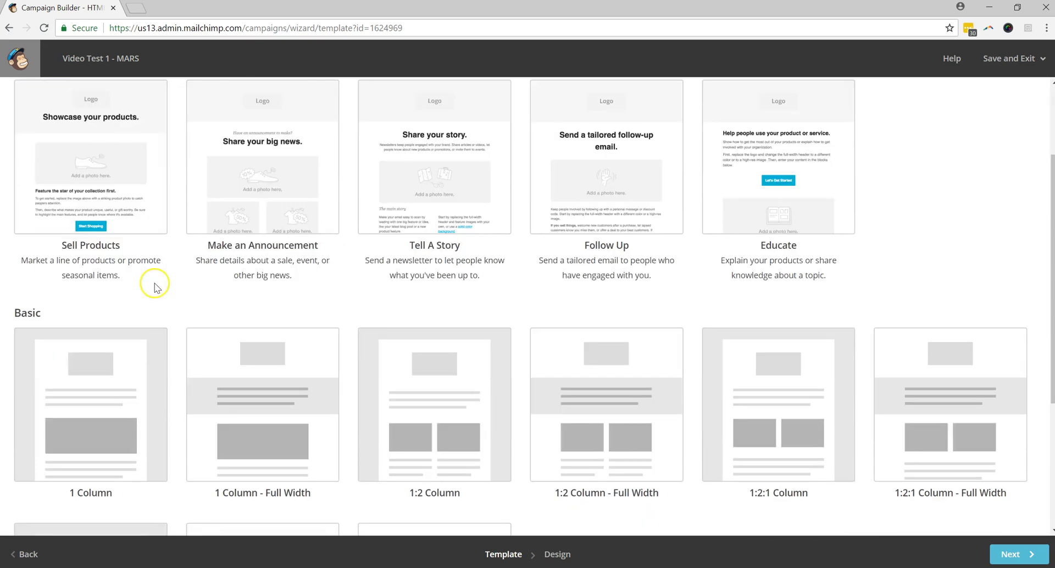
{"action": "scroll", "coordinate": [181, 294], "scroll_direction": "down", "scroll_amount": 1}
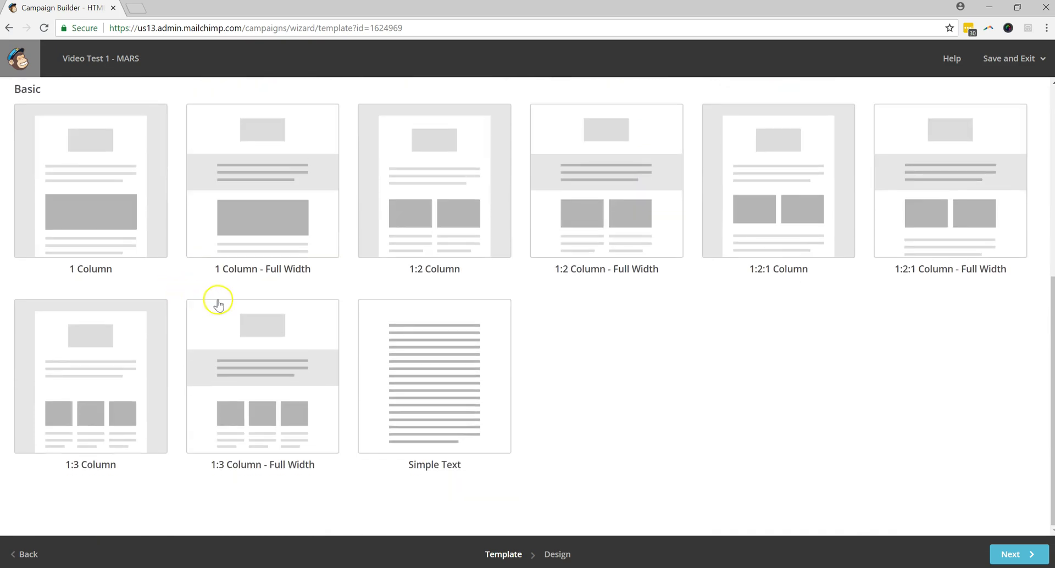
{"action": "scroll", "coordinate": [219, 302], "scroll_direction": "up", "scroll_amount": 1}
{"action": "scroll", "coordinate": [222, 306], "scroll_direction": "up", "scroll_amount": 5}
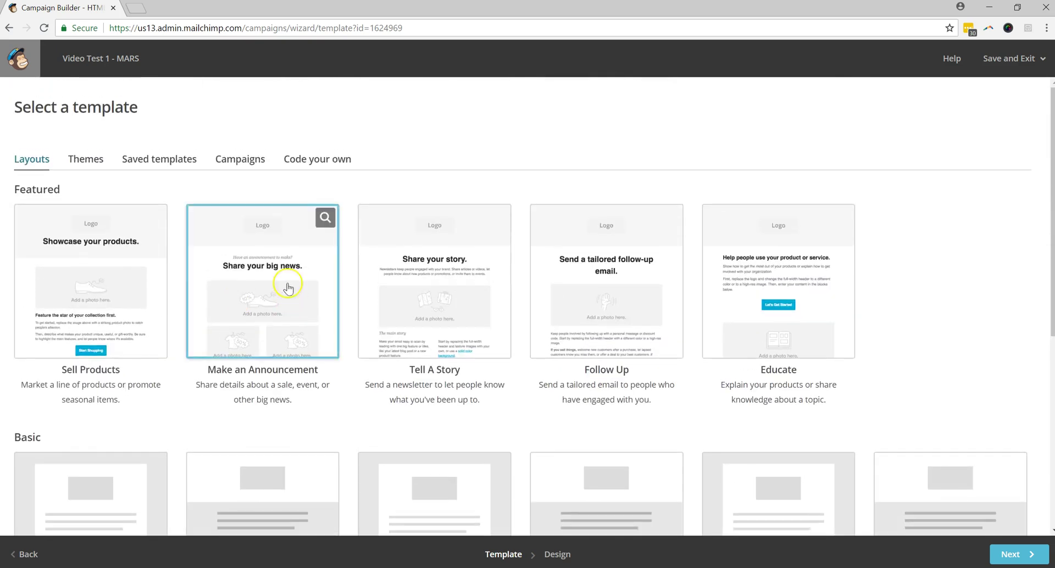
{"action": "scroll", "coordinate": [353, 203], "scroll_direction": "down", "scroll_amount": 5}
{"action": "scroll", "coordinate": [448, 330], "scroll_direction": "down", "scroll_amount": 2}
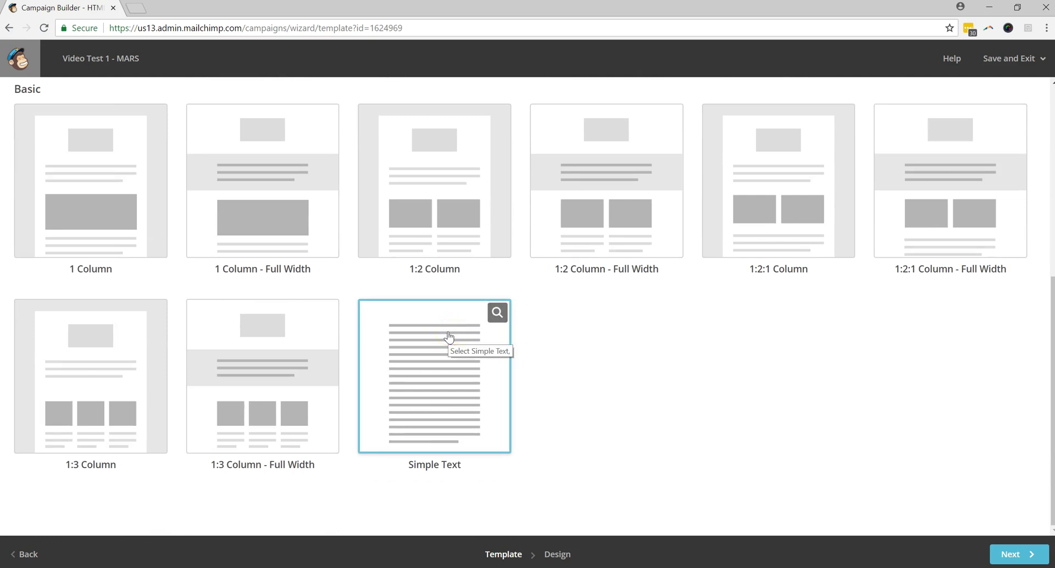
{"action": "left_click", "coordinate": [424, 324]}
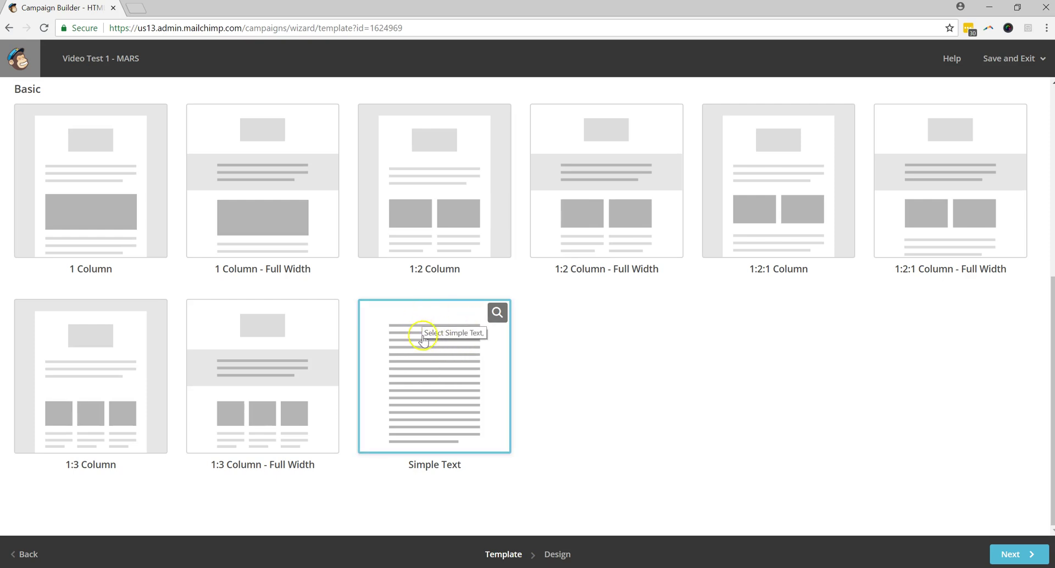
{"action": "scroll", "coordinate": [418, 337], "scroll_direction": "up", "scroll_amount": 1}
{"action": "scroll", "coordinate": [418, 337], "scroll_direction": "down", "scroll_amount": 1}
{"action": "scroll", "coordinate": [423, 351], "scroll_direction": "up", "scroll_amount": 4}
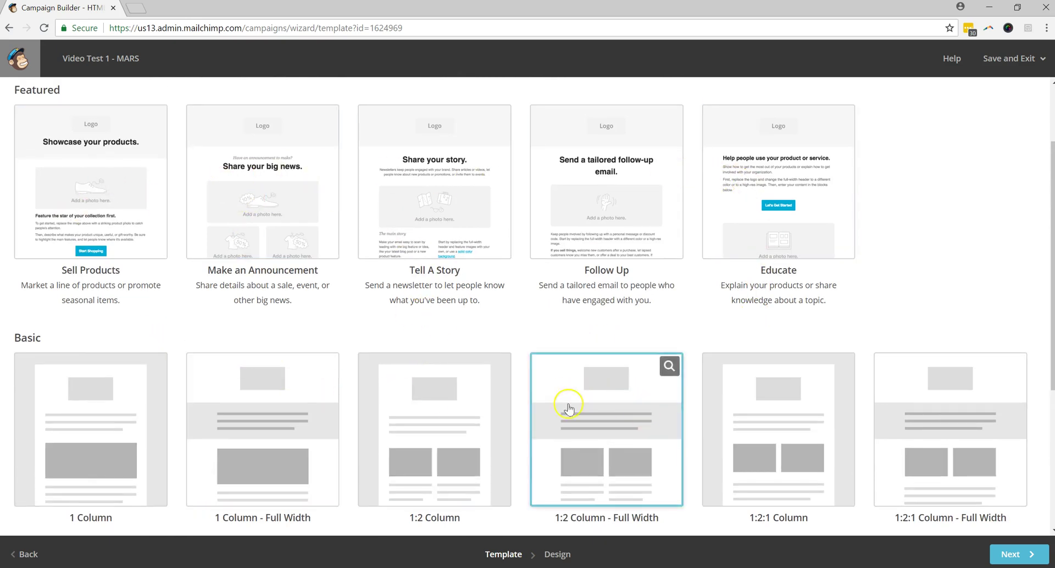
{"action": "scroll", "coordinate": [276, 246], "scroll_direction": "up", "scroll_amount": 2}
{"action": "scroll", "coordinate": [396, 302], "scroll_direction": "down", "scroll_amount": 6}
{"action": "left_click", "coordinate": [449, 334]}
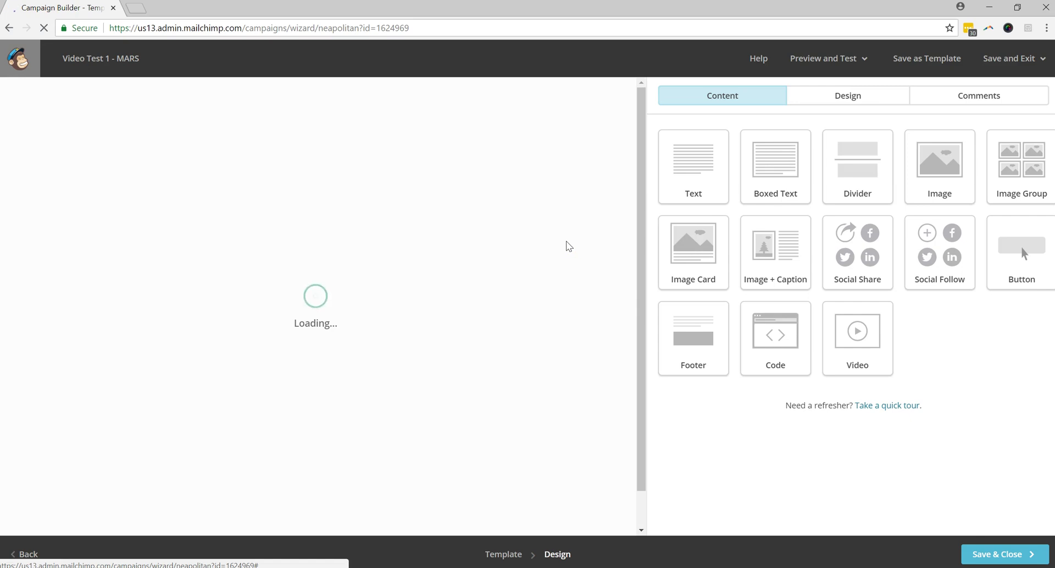
{"action": "left_click", "coordinate": [564, 245]}
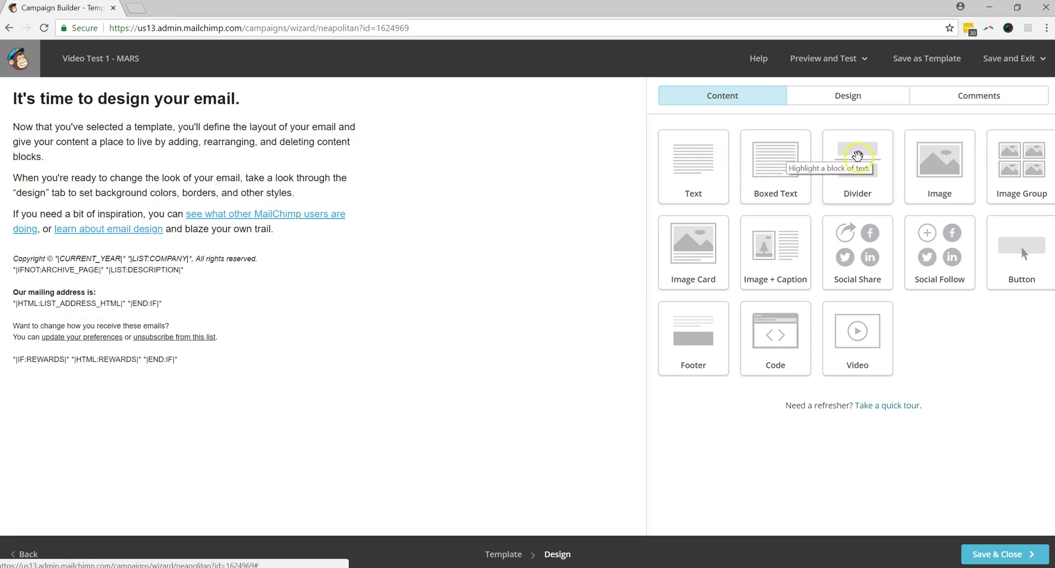
{"action": "left_click", "coordinate": [919, 163]}
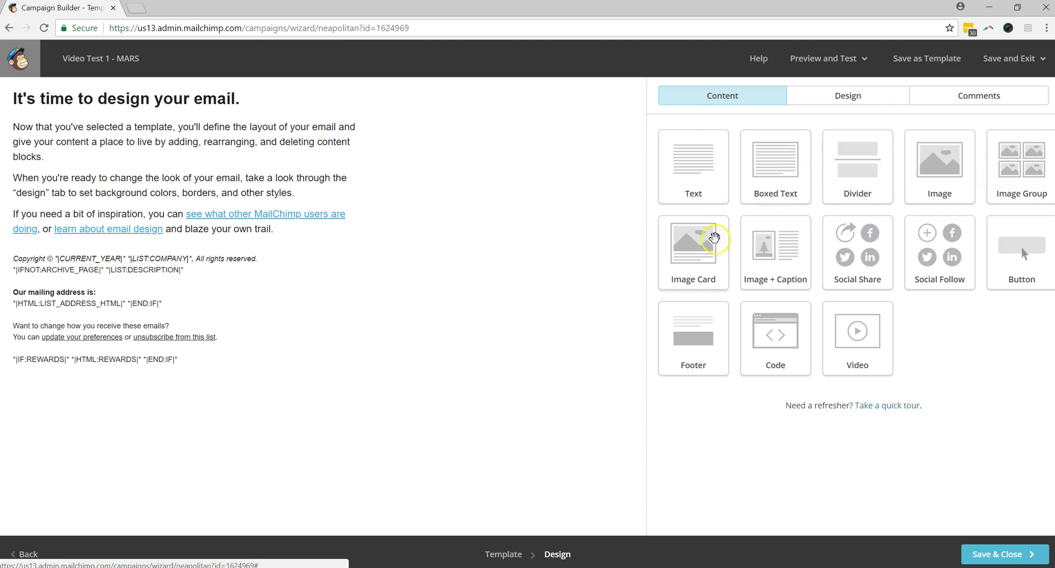
{"action": "left_click", "coordinate": [694, 246]}
{"action": "left_click", "coordinate": [774, 245]}
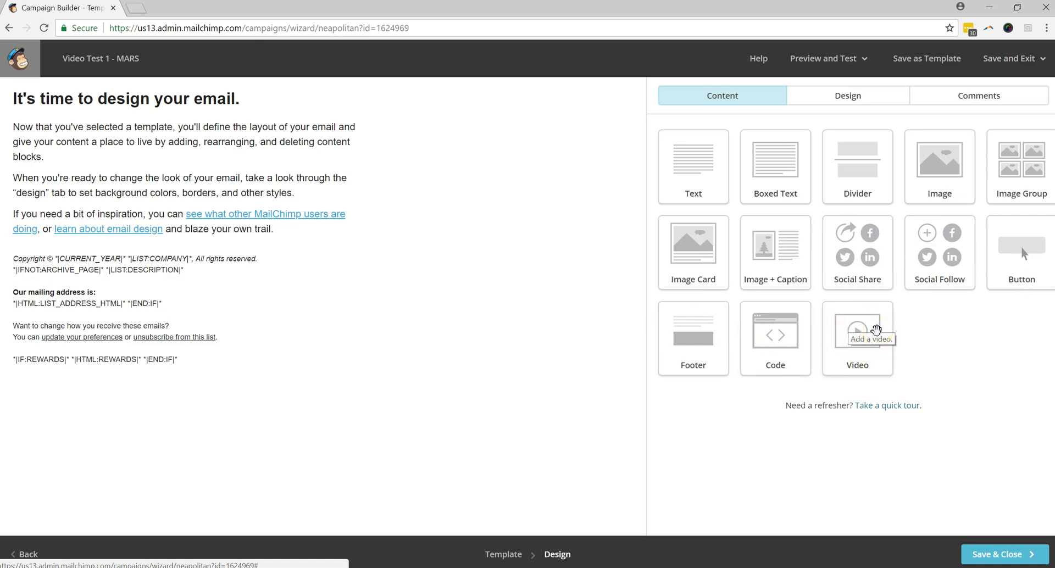
Drop a Video content block at the top of the email and focus its Video URL field
{"action": "left_click_drag", "start_coordinate": [876, 330], "coordinate": [272, 152]}
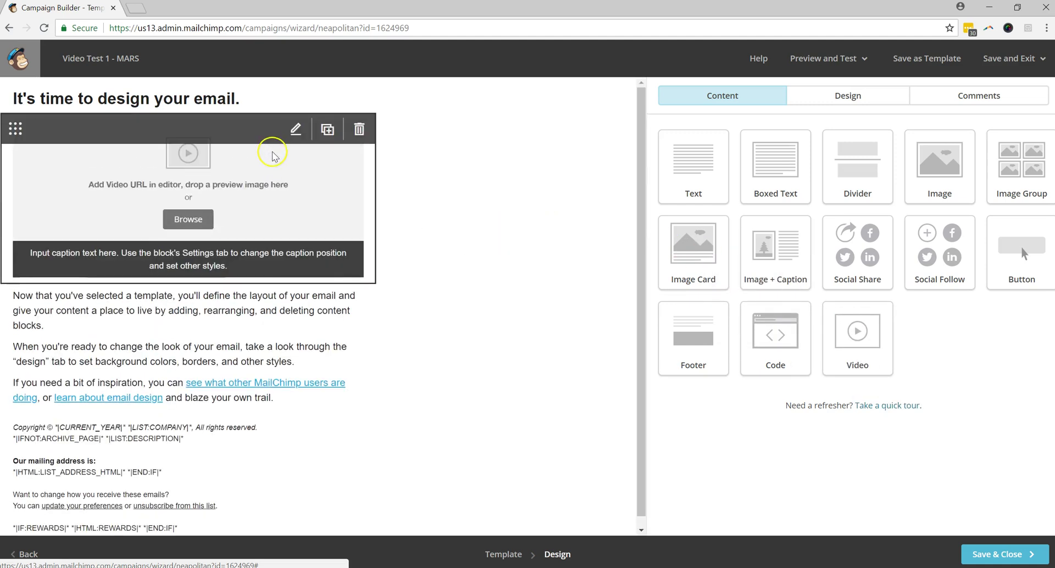
{"action": "left_click", "coordinate": [677, 174]}
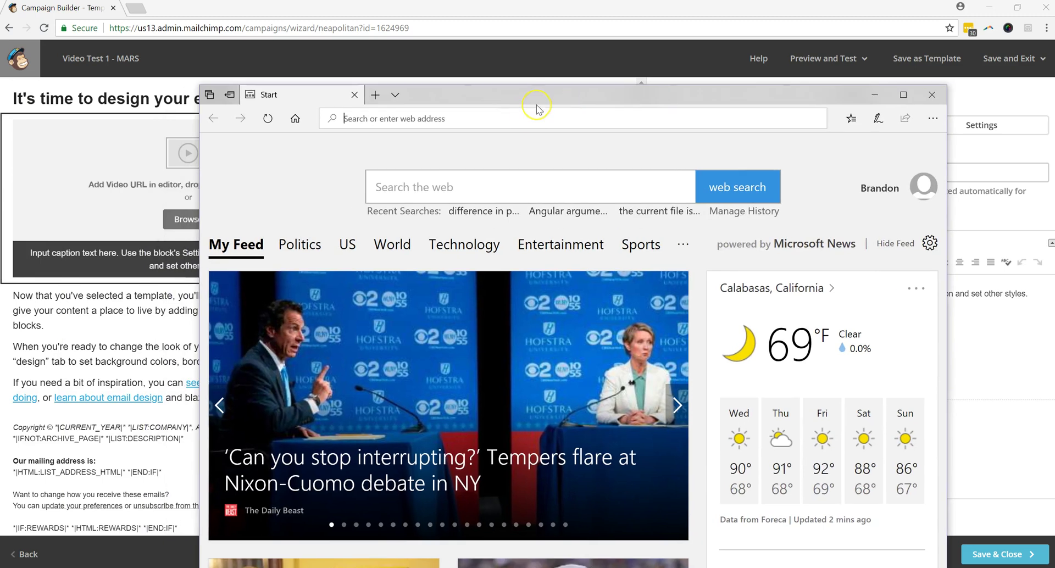
Search YouTube for 'Market Action Research' and open the About Market Action Research video
{"action": "type", "text": "you"}
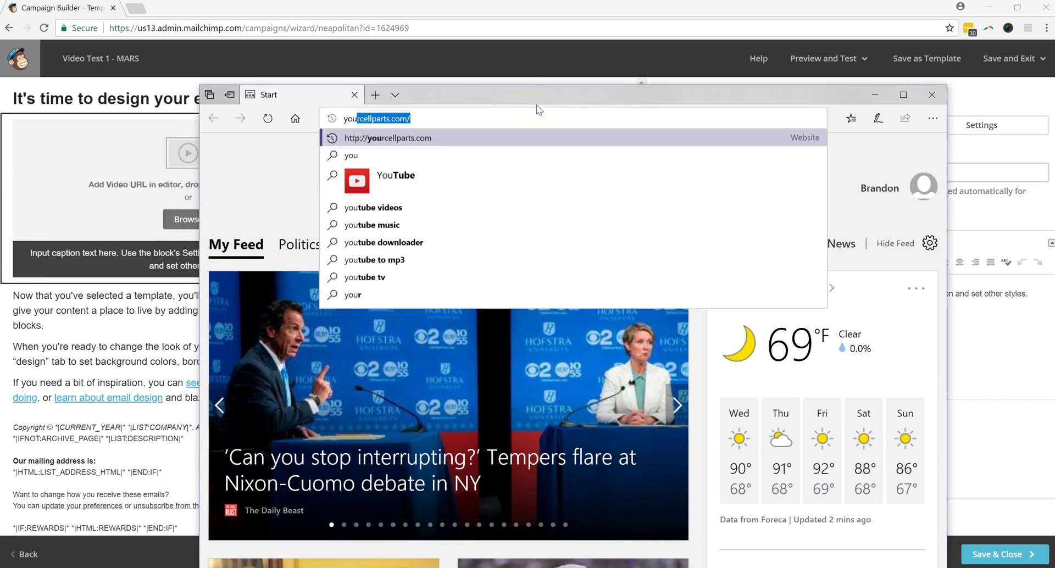
{"action": "type", "text": "tube.com"}
{"action": "key", "text": "Return"}
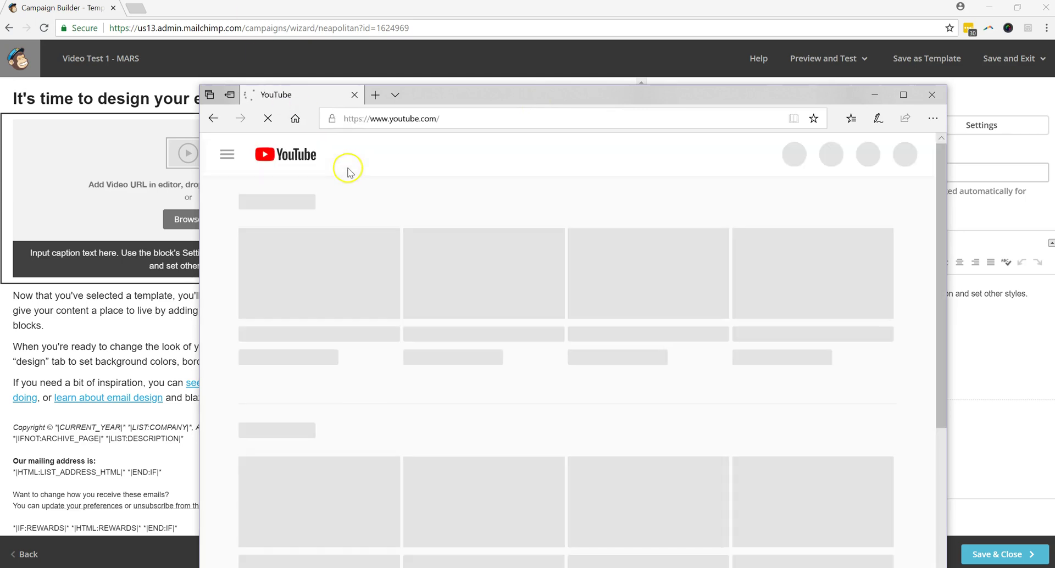
{"action": "left_click", "coordinate": [445, 155]}
{"action": "type", "text": "Mar"}
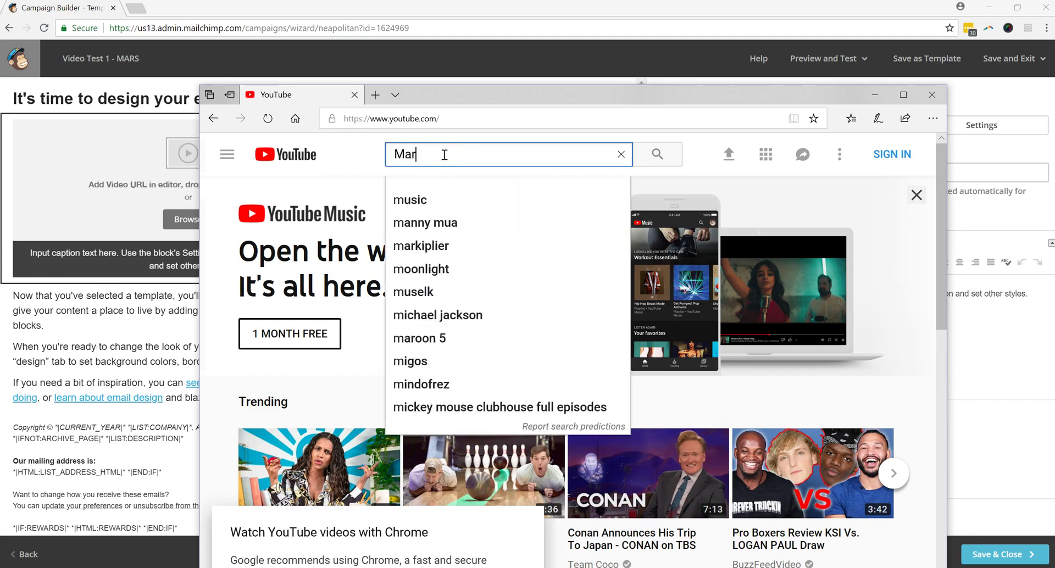
{"action": "type", "text": "ket Ac"}
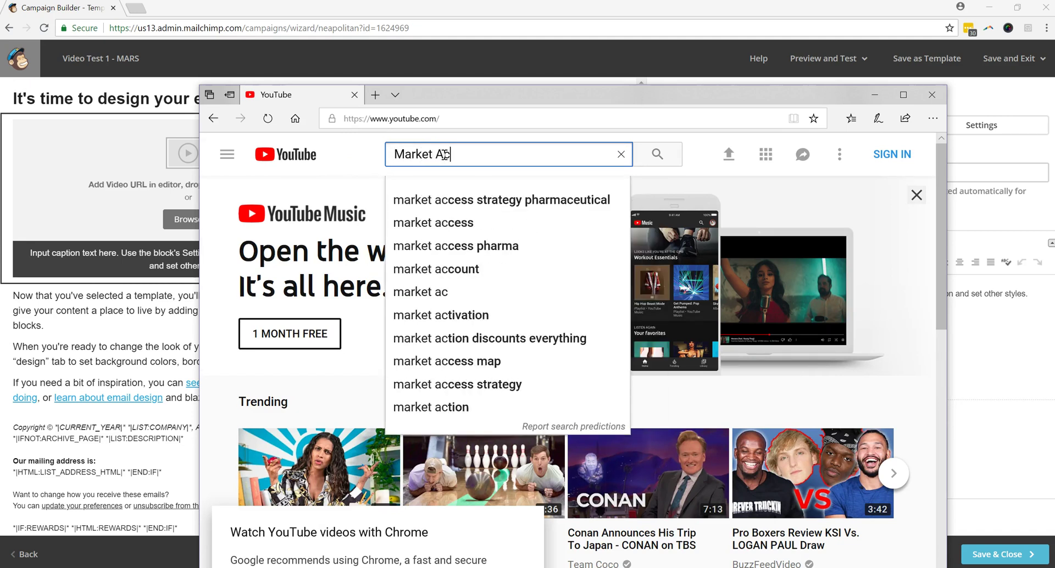
{"action": "type", "text": "tion Research"}
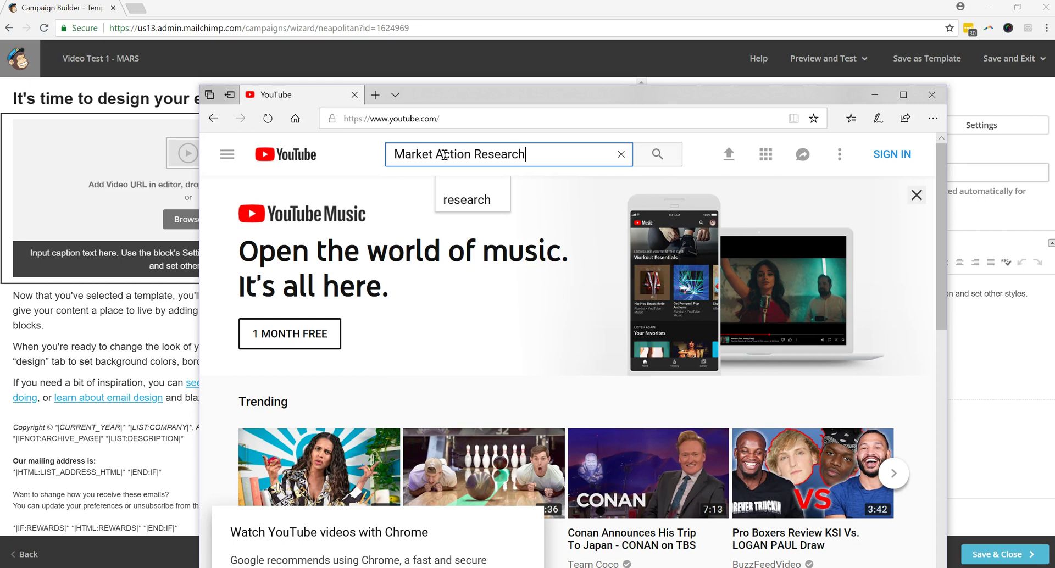
{"action": "key", "text": "Return"}
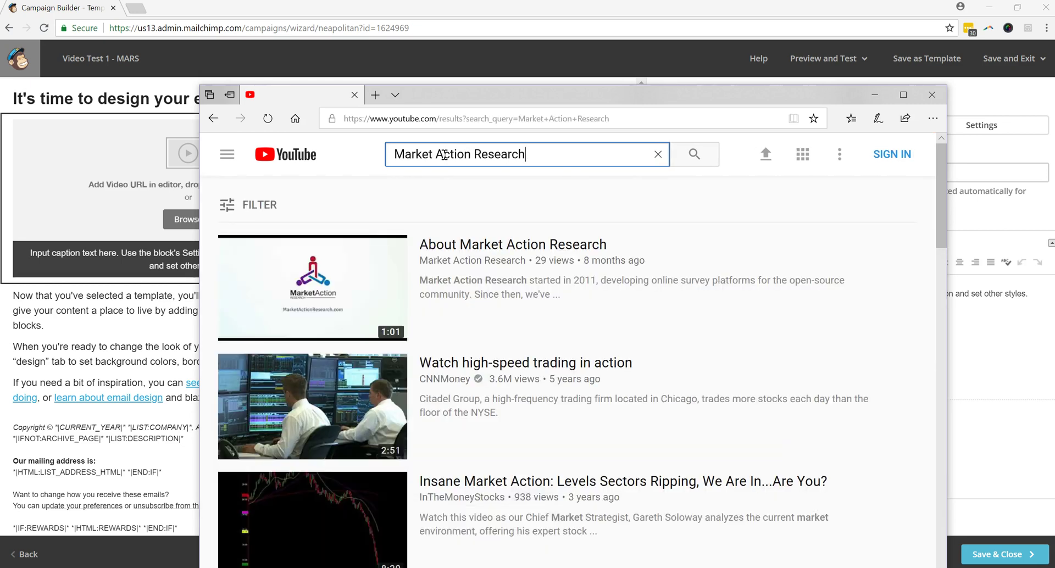
{"action": "left_click", "coordinate": [485, 245]}
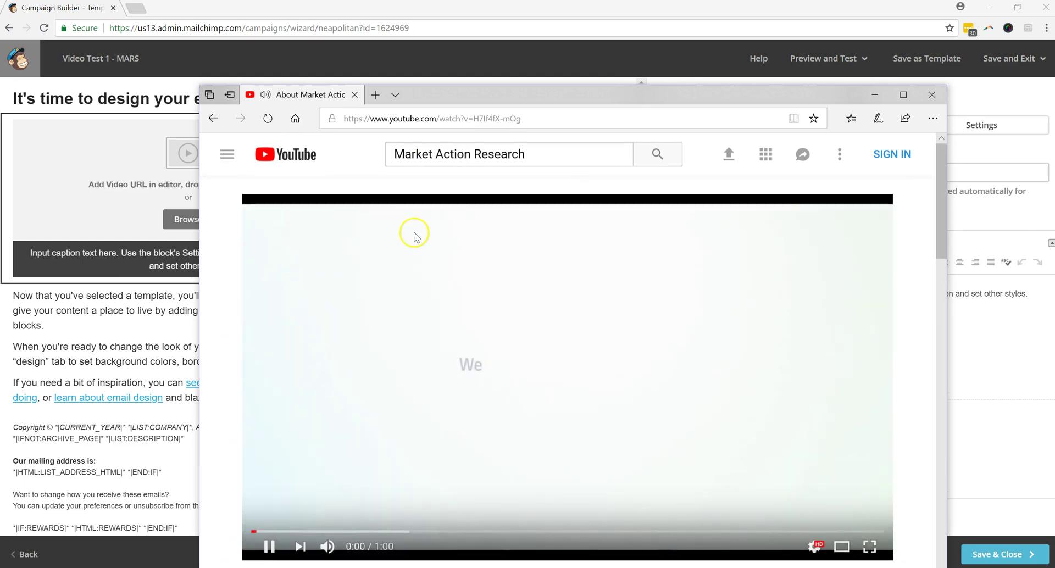
Copy the video's web address from the address bar and return to MailChimp
{"action": "left_click", "coordinate": [496, 121]}
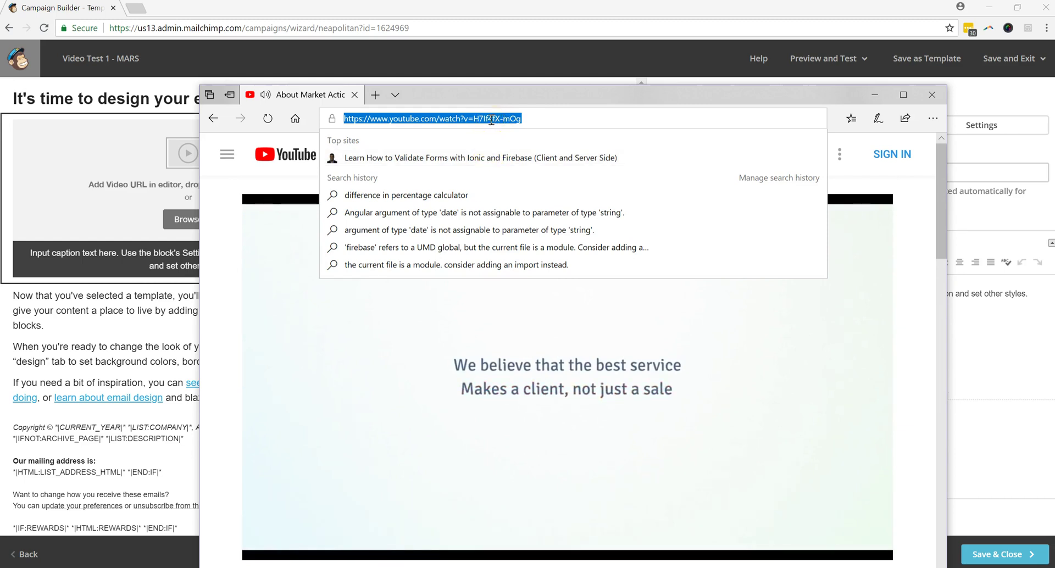
{"action": "right_click", "coordinate": [491, 123]}
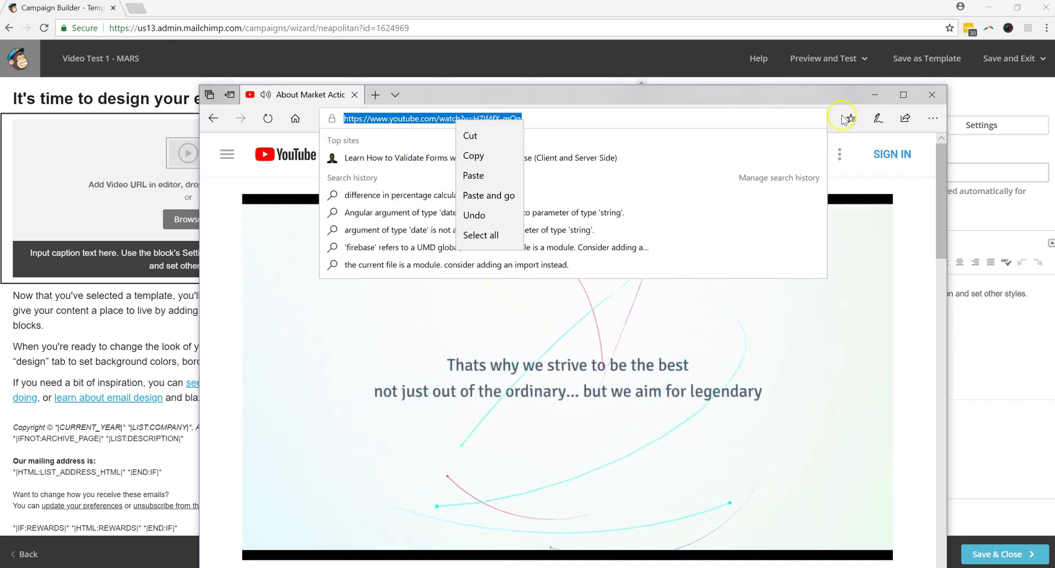
{"action": "left_click", "coordinate": [875, 95]}
{"action": "left_click", "coordinate": [875, 95]}
Paste the YouTube video address into the Video block's Video URL field
{"action": "left_click", "coordinate": [746, 172]}
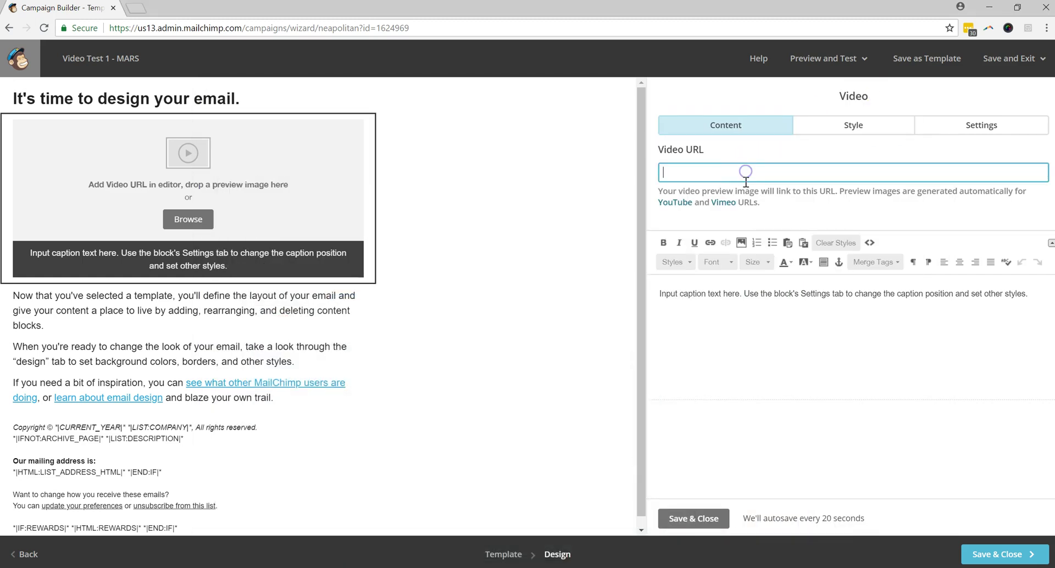
{"action": "key", "text": "ctrl+v"}
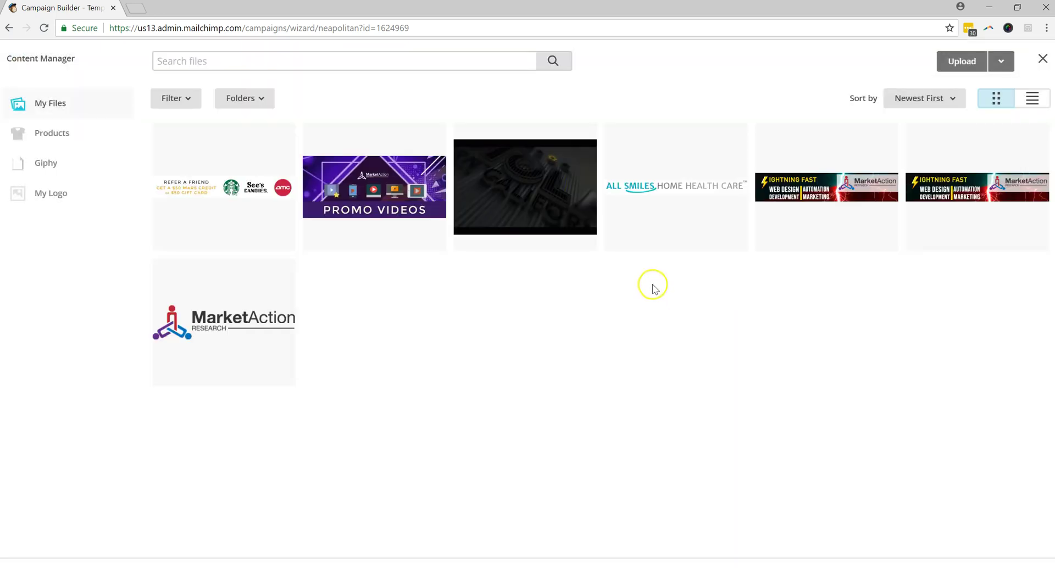
Insert PromoVideos-2018.jpg (913 × 396) as the video block's preview image
{"action": "left_click", "coordinate": [395, 191]}
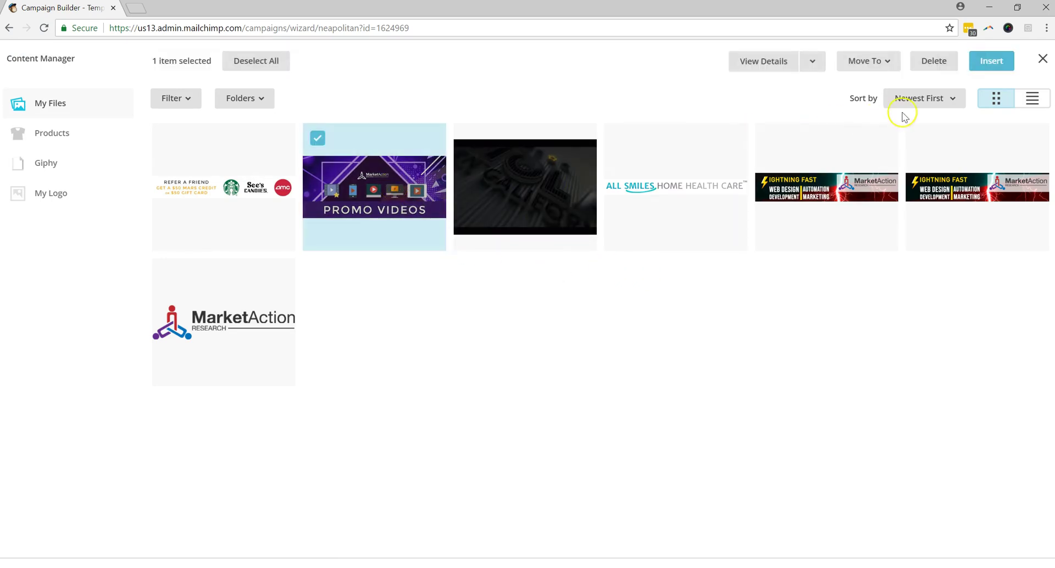
{"action": "left_click", "coordinate": [991, 62]}
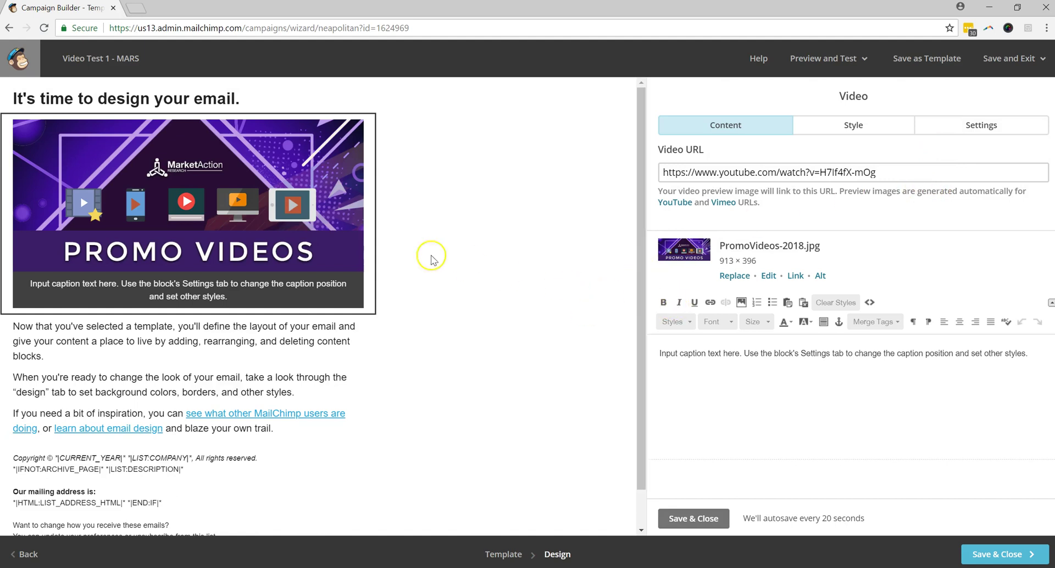
{"action": "mouse_move", "coordinate": [215, 242]}
Replace the placeholder caption with 'Click the Image Above for a totally RAD Video!'
{"action": "left_click_drag", "start_coordinate": [1038, 355], "coordinate": [639, 356]}
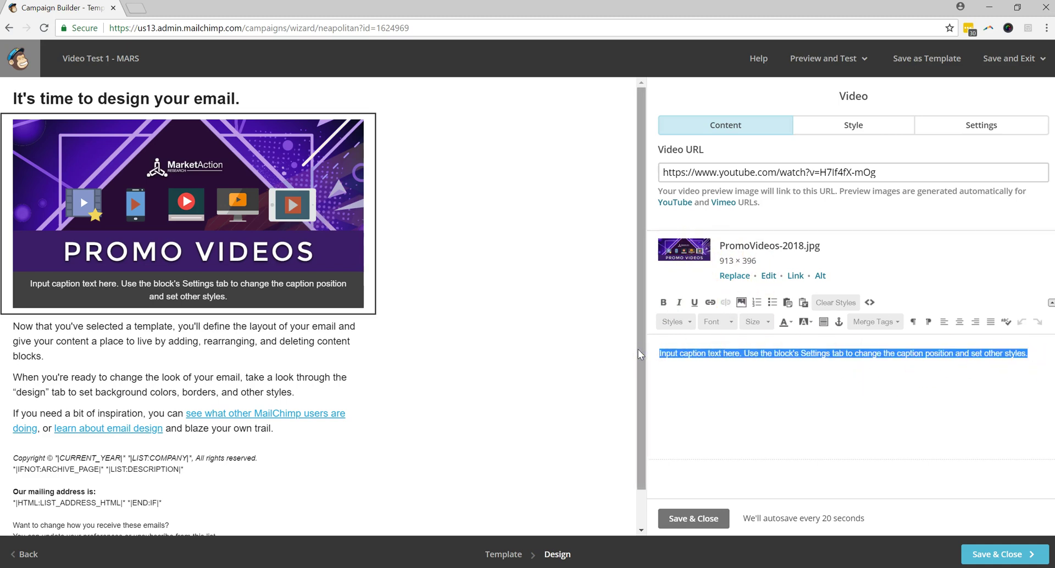
{"action": "key", "text": "BackSpace"}
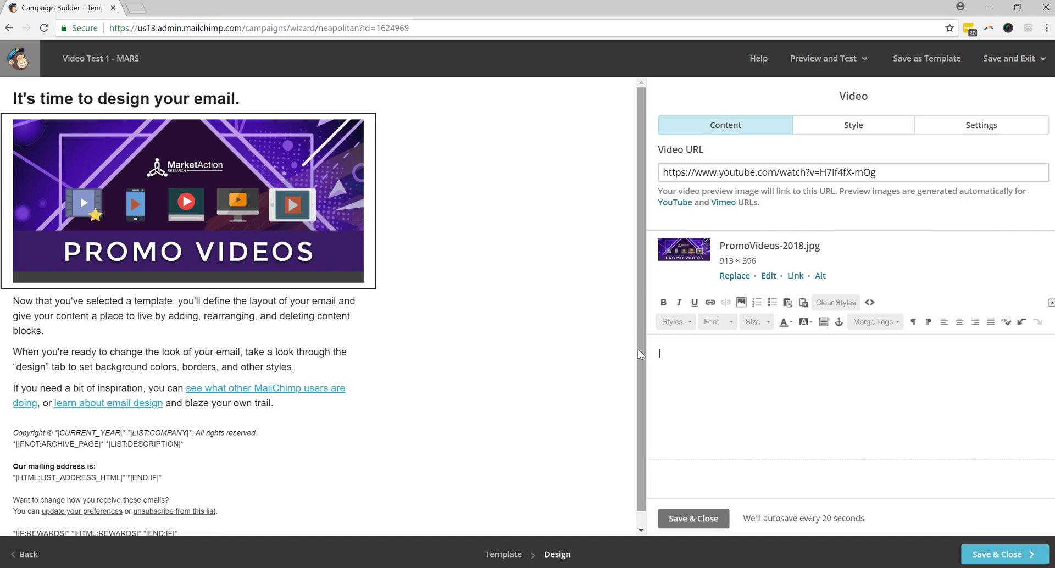
{"action": "type", "text": "Click the Image"}
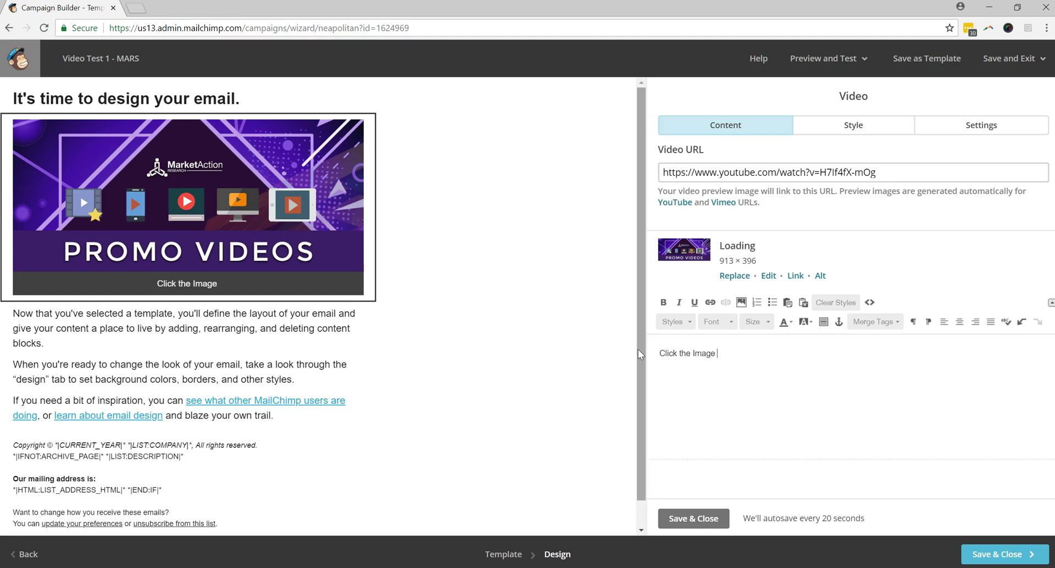
{"action": "type", "text": " Above for a totta"}
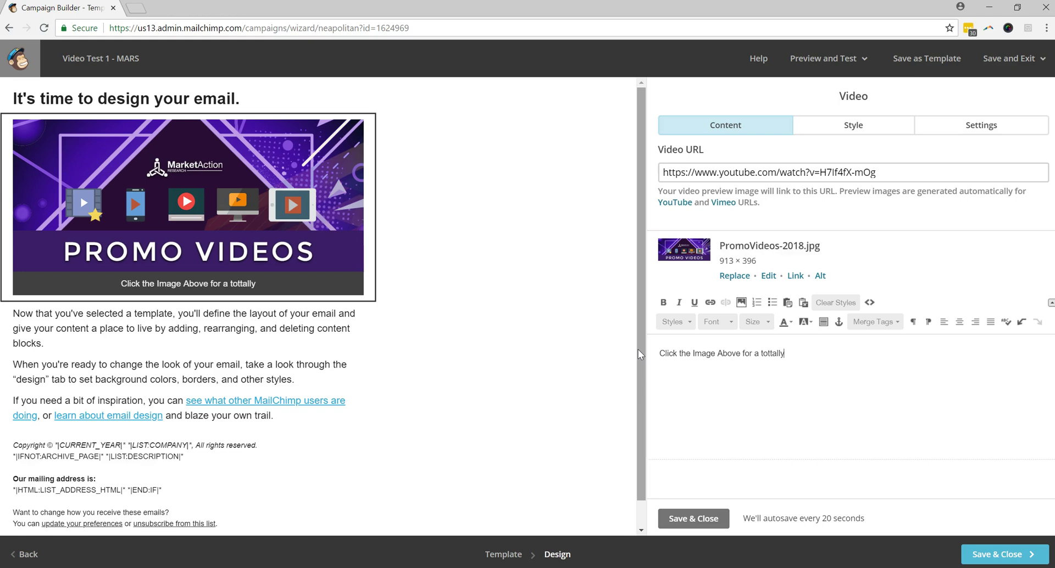
{"action": "key", "text": "BackSpace"}
{"action": "key", "text": "BackSpace"}
{"action": "type", "text": "ally RAD Video!"}
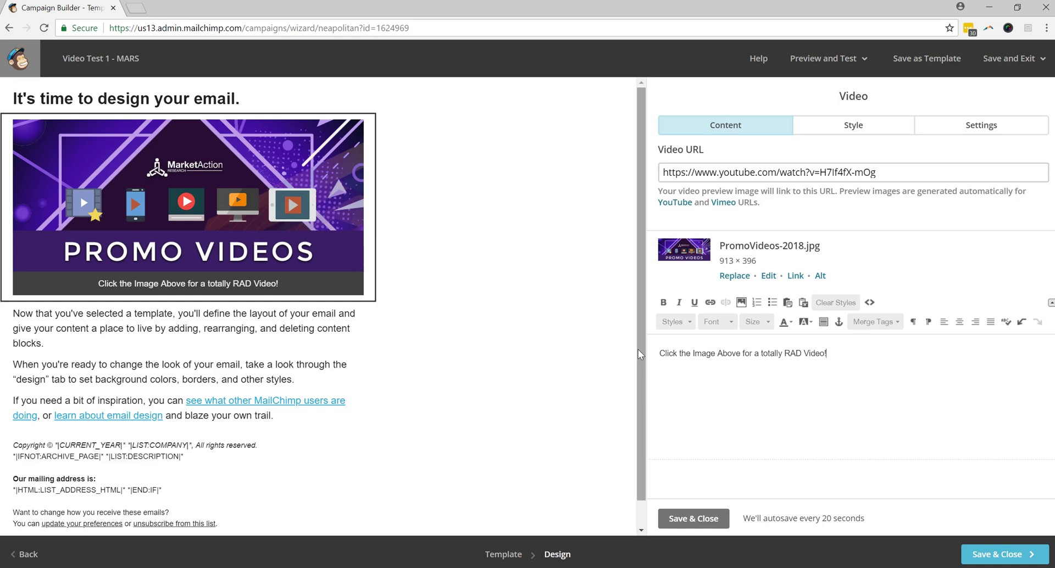
{"action": "left_click", "coordinate": [736, 385]}
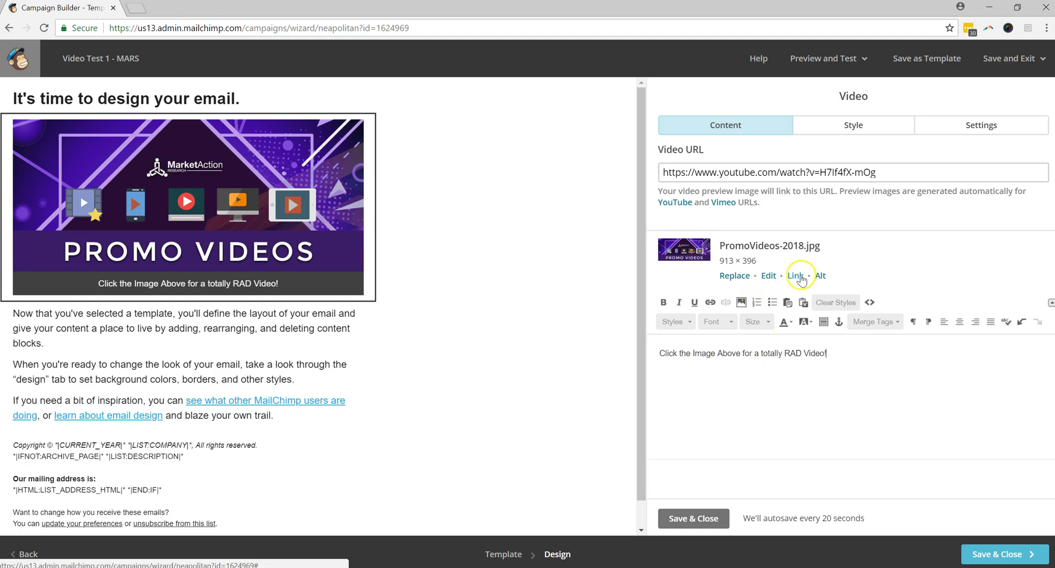
{"action": "mouse_move", "coordinate": [354, 177]}
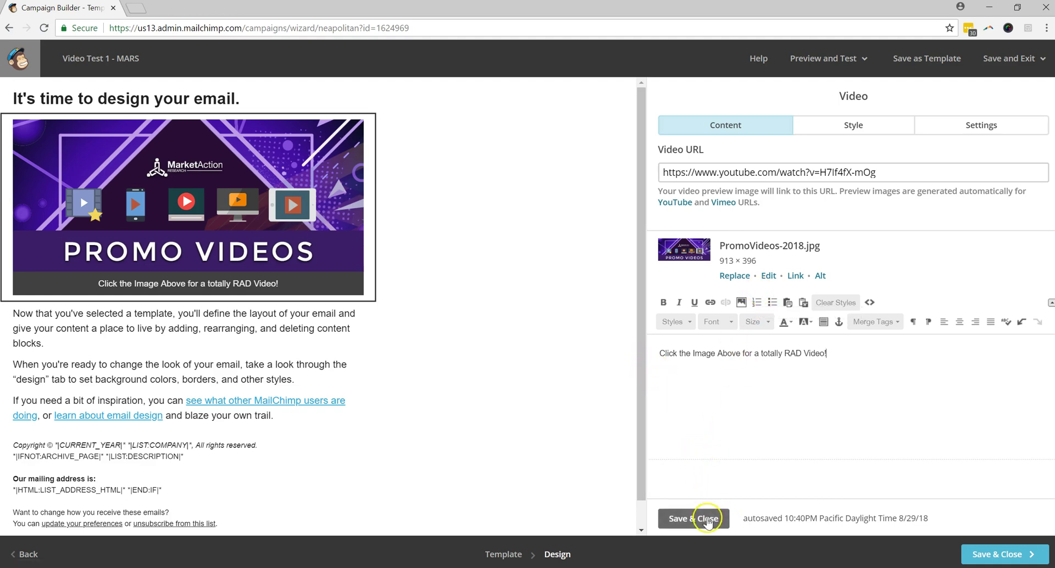
Save the first block and add a second Video block below it with the pasted YouTube URL
{"action": "left_click", "coordinate": [708, 519]}
{"action": "left_click_drag", "start_coordinate": [824, 336], "coordinate": [213, 345]}
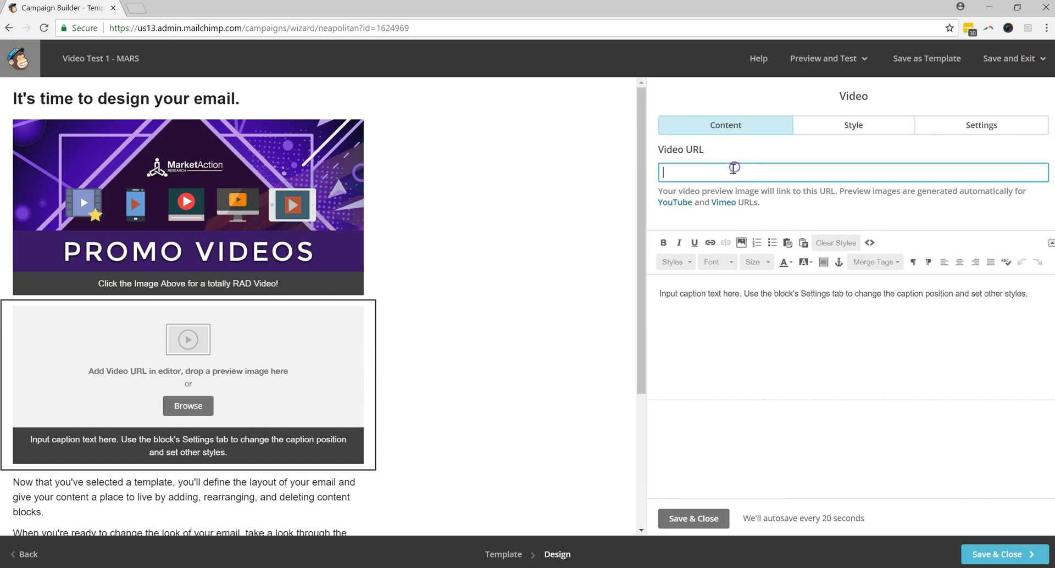
{"action": "key", "text": "ctrl+v"}
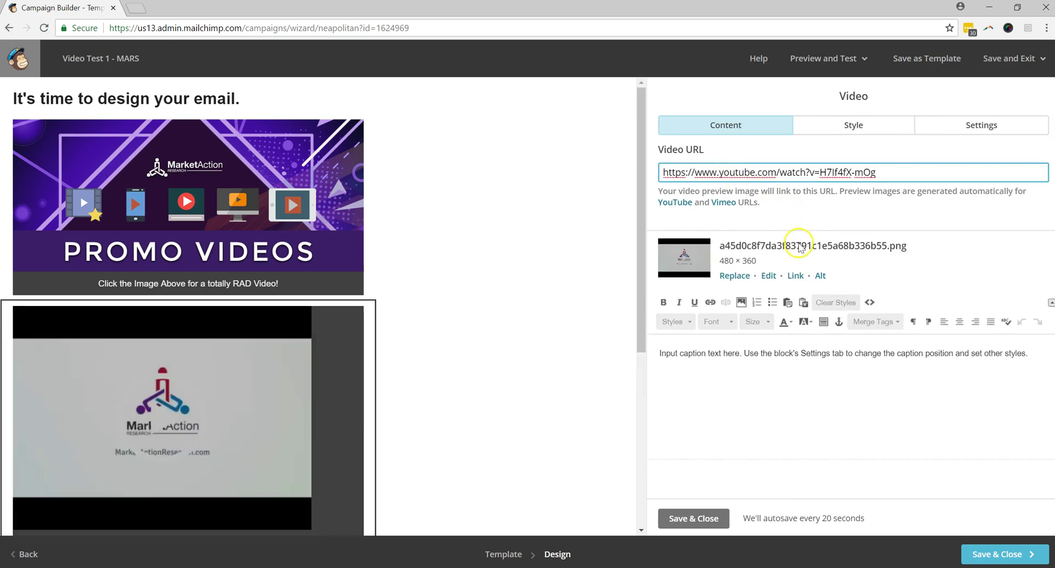
{"action": "left_click", "coordinate": [515, 203]}
{"action": "scroll", "coordinate": [532, 257], "scroll_direction": "down", "scroll_amount": 2}
{"action": "scroll", "coordinate": [531, 258], "scroll_direction": "up", "scroll_amount": 2}
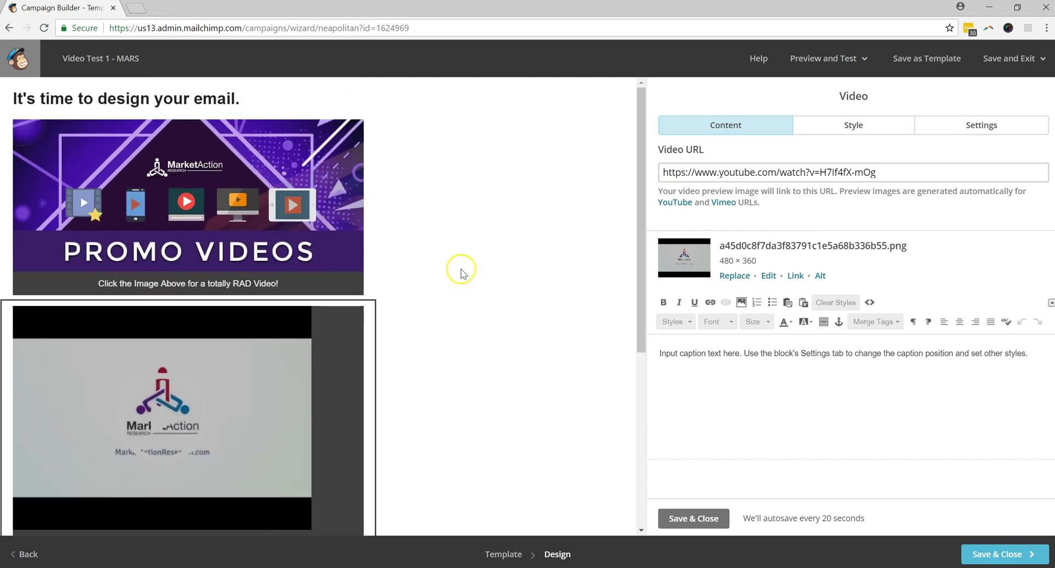
{"action": "scroll", "coordinate": [440, 276], "scroll_direction": "down", "scroll_amount": 1}
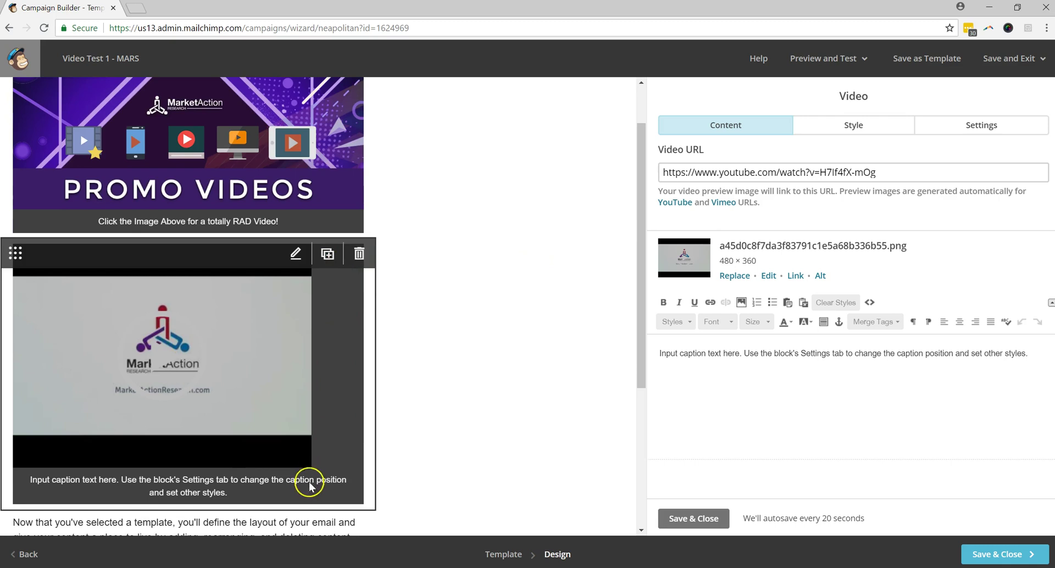
Delete the new video block's placeholder caption text
{"action": "left_click_drag", "start_coordinate": [1026, 355], "coordinate": [826, 360]}
{"action": "left_click", "coordinate": [1028, 354]}
{"action": "left_click_drag", "start_coordinate": [1026, 354], "coordinate": [636, 357]}
{"action": "key", "text": "BackSpace"}
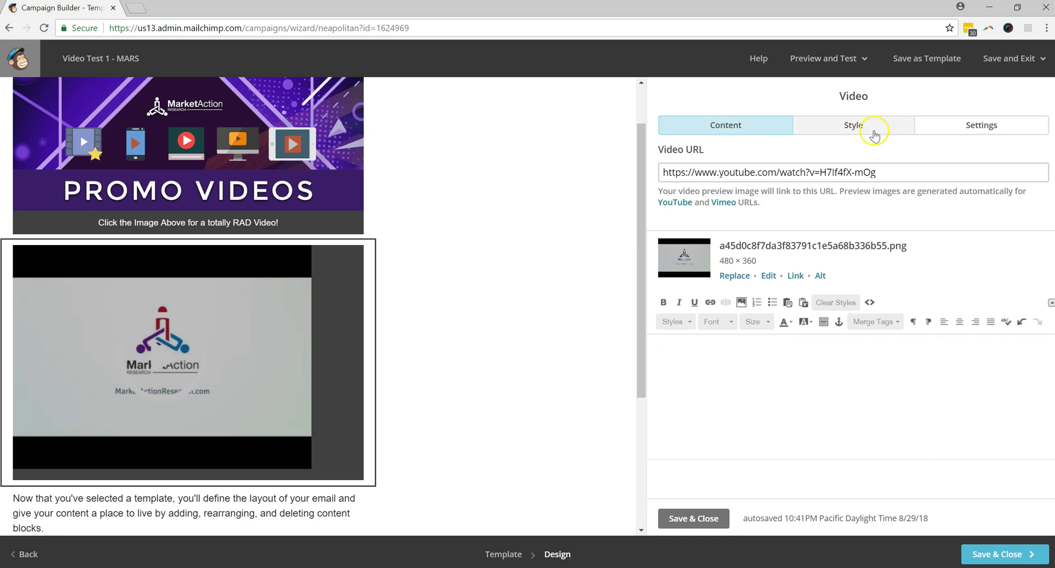
In the Style settings, set the video block's Card background to white #ffffff
{"action": "left_click", "coordinate": [859, 128]}
{"action": "scroll", "coordinate": [903, 225], "scroll_direction": "down", "scroll_amount": 2}
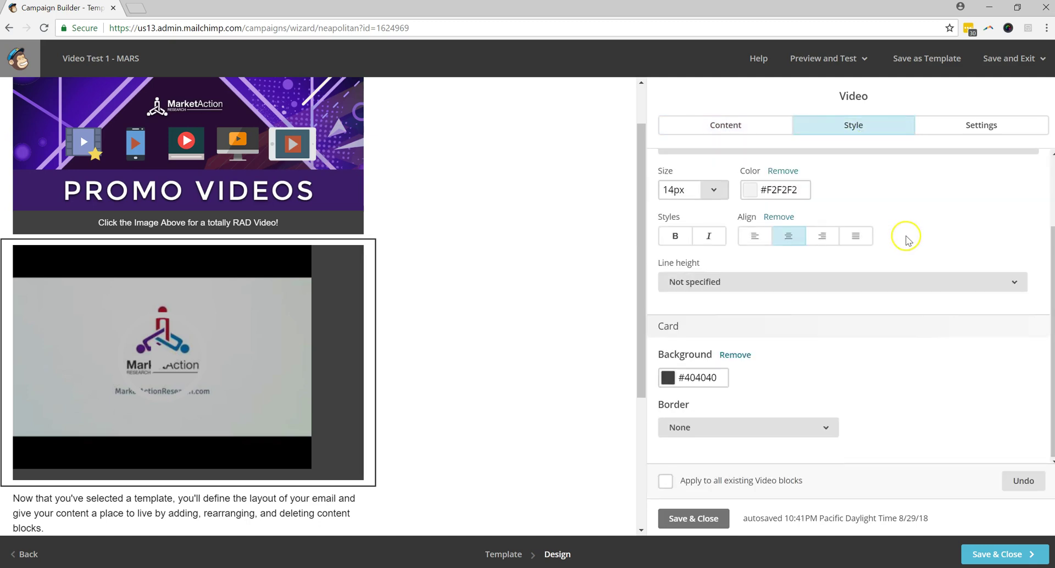
{"action": "left_click", "coordinate": [669, 380]}
{"action": "scroll", "coordinate": [676, 384], "scroll_direction": "down", "scroll_amount": 1}
{"action": "left_click", "coordinate": [660, 329]}
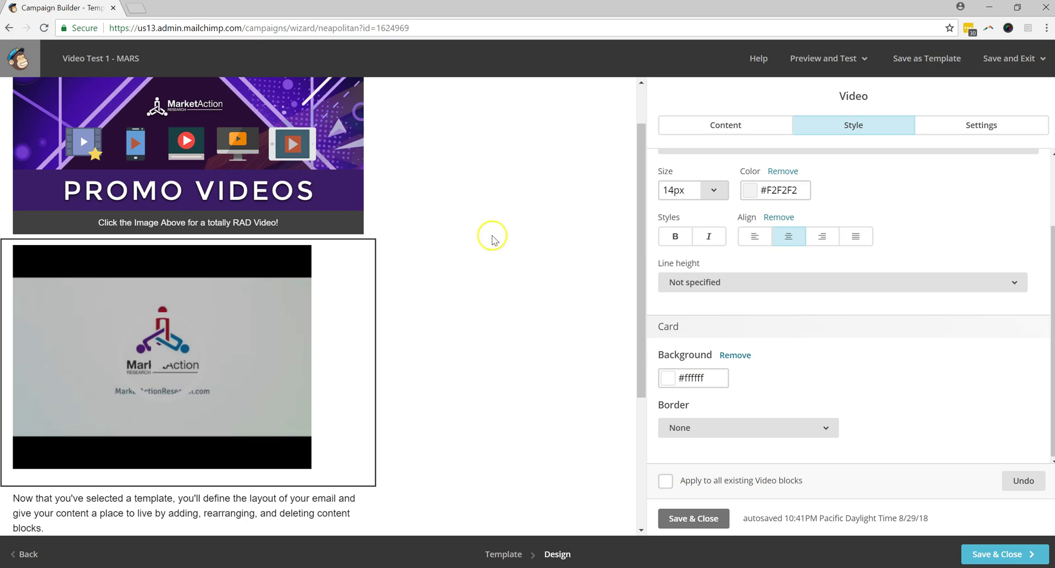
Save the white-card video block, then reopen the second video block for editing
{"action": "scroll", "coordinate": [536, 286], "scroll_direction": "down", "scroll_amount": 3}
{"action": "left_click", "coordinate": [694, 518]}
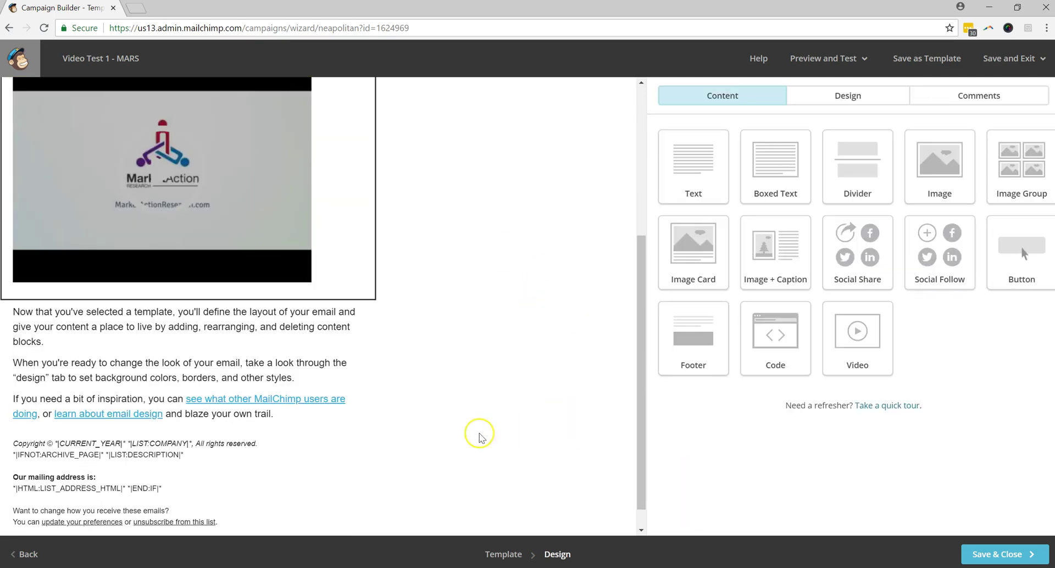
{"action": "scroll", "coordinate": [330, 285], "scroll_direction": "down", "scroll_amount": 3}
{"action": "scroll", "coordinate": [362, 431], "scroll_direction": "down", "scroll_amount": 3}
{"action": "scroll", "coordinate": [307, 323], "scroll_direction": "up", "scroll_amount": 2}
{"action": "scroll", "coordinate": [283, 342], "scroll_direction": "up", "scroll_amount": 1}
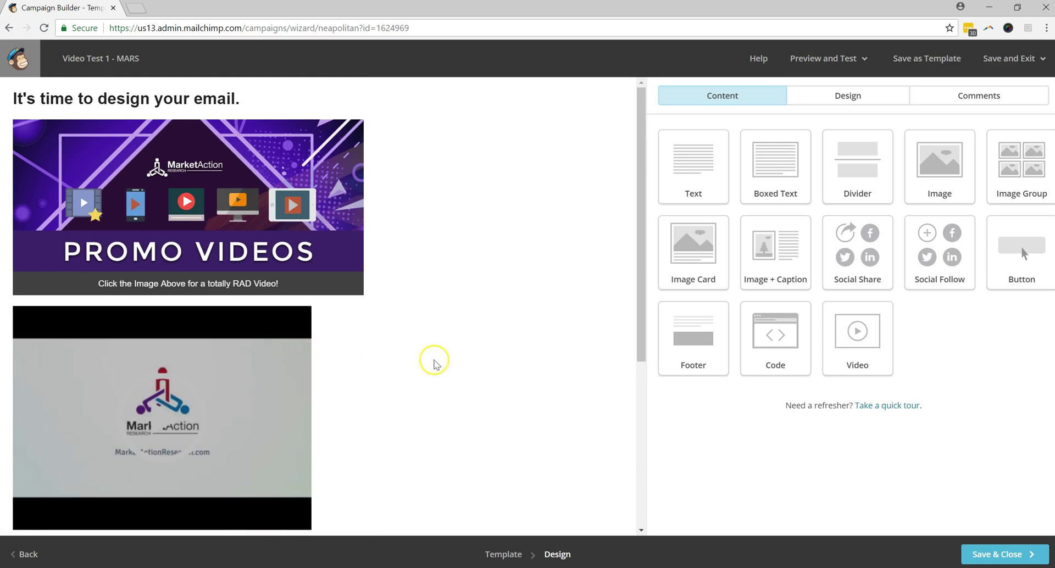
{"action": "scroll", "coordinate": [440, 364], "scroll_direction": "down", "scroll_amount": 5}
{"action": "scroll", "coordinate": [420, 353], "scroll_direction": "up", "scroll_amount": 5}
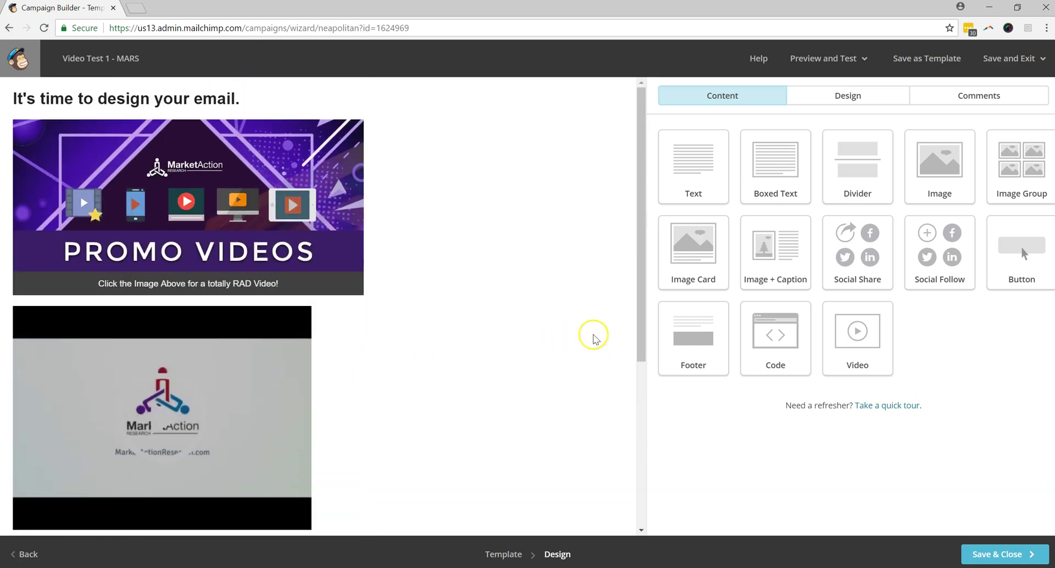
{"action": "scroll", "coordinate": [302, 330], "scroll_direction": "down", "scroll_amount": 2}
{"action": "left_click", "coordinate": [295, 193]}
Cycle the caption position through Left, Top, Right and Bottom in Settings, settling on Left
{"action": "left_click", "coordinate": [923, 126]}
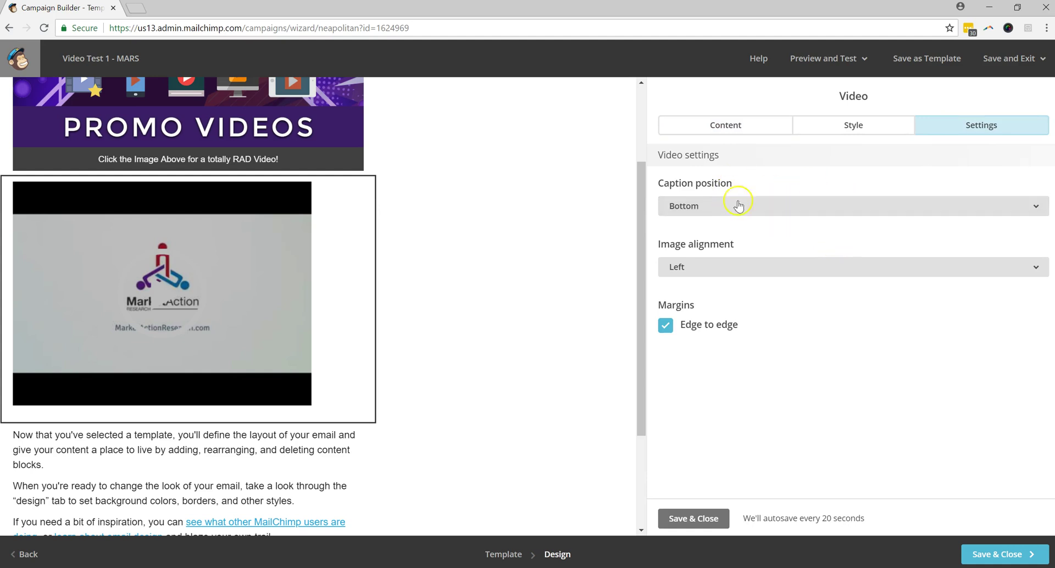
{"action": "left_click", "coordinate": [762, 201]}
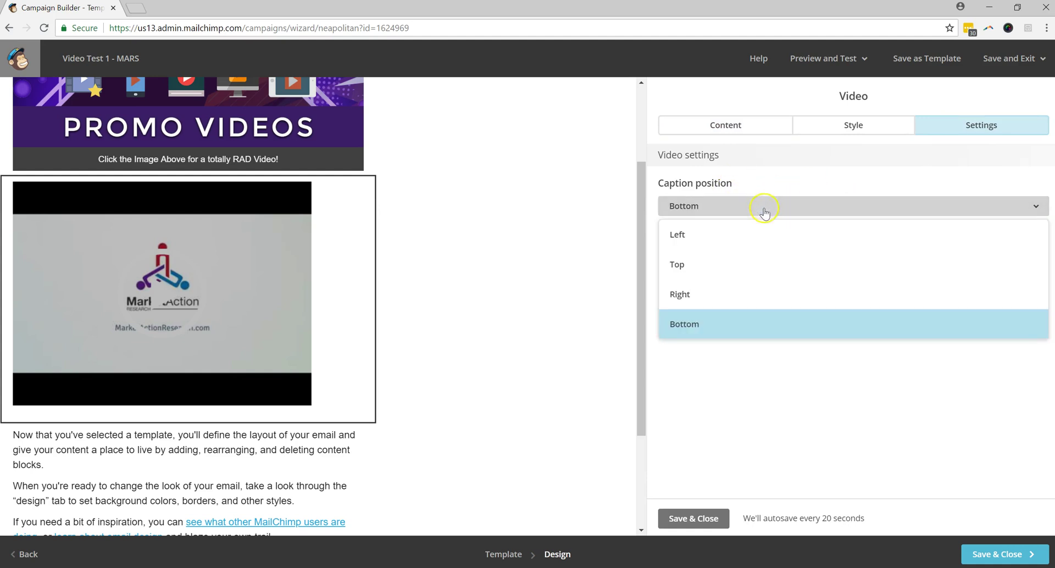
{"action": "left_click", "coordinate": [754, 241]}
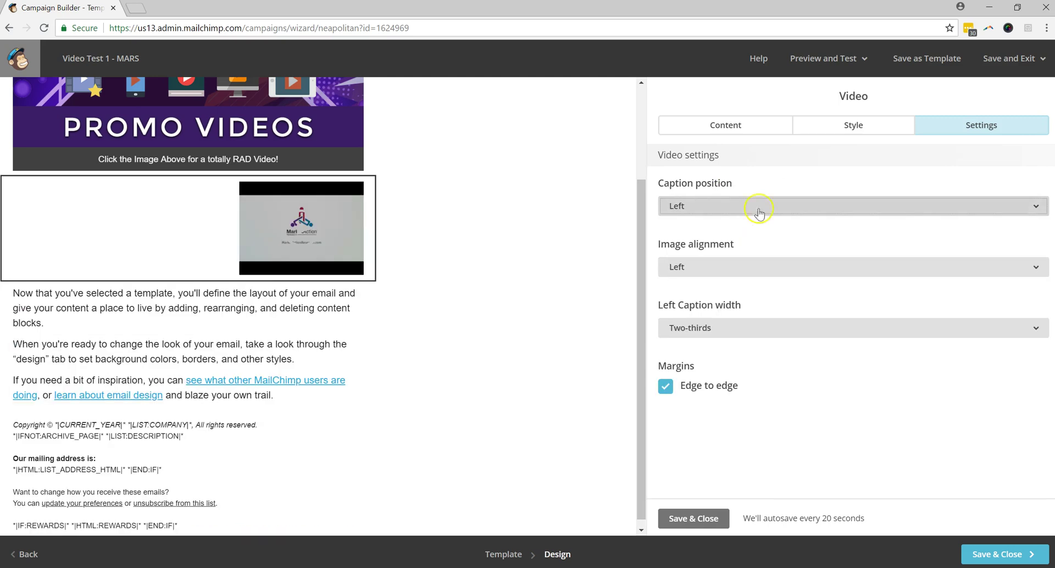
{"action": "left_click", "coordinate": [761, 210]}
{"action": "left_click", "coordinate": [745, 264]}
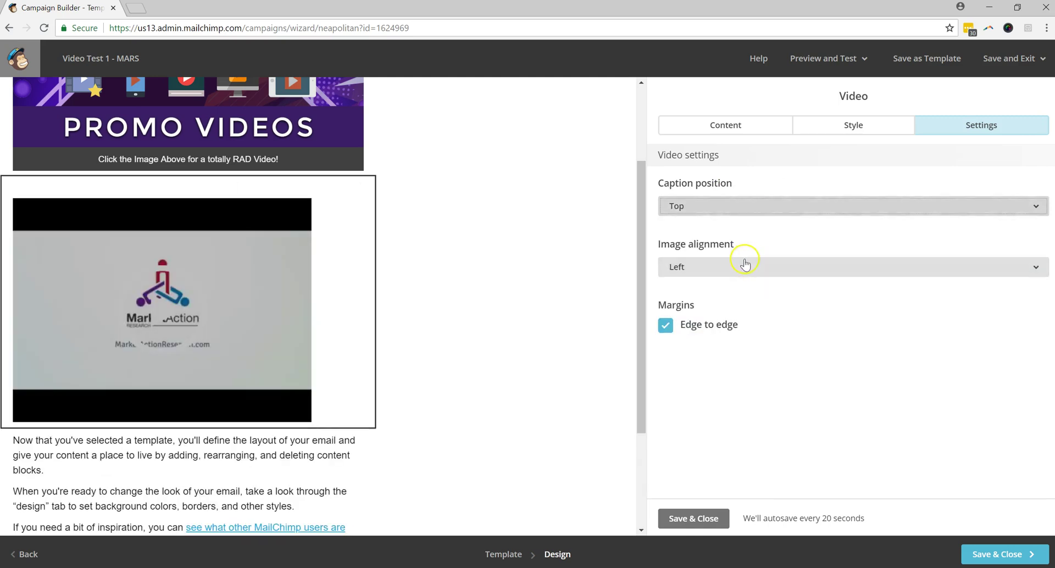
{"action": "left_click", "coordinate": [756, 206]}
{"action": "left_click", "coordinate": [728, 292]}
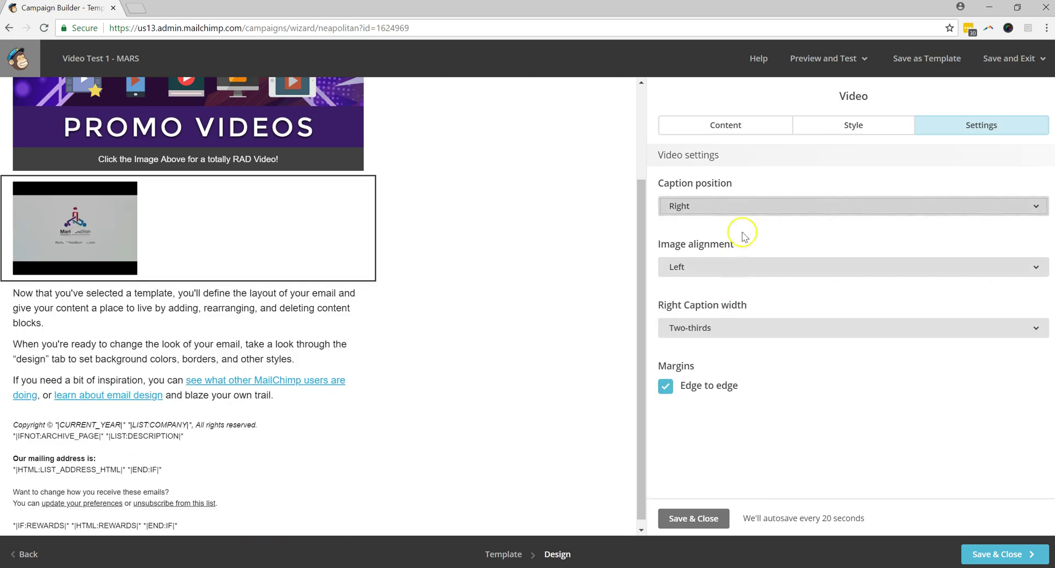
{"action": "left_click", "coordinate": [746, 211]}
{"action": "left_click", "coordinate": [703, 321]}
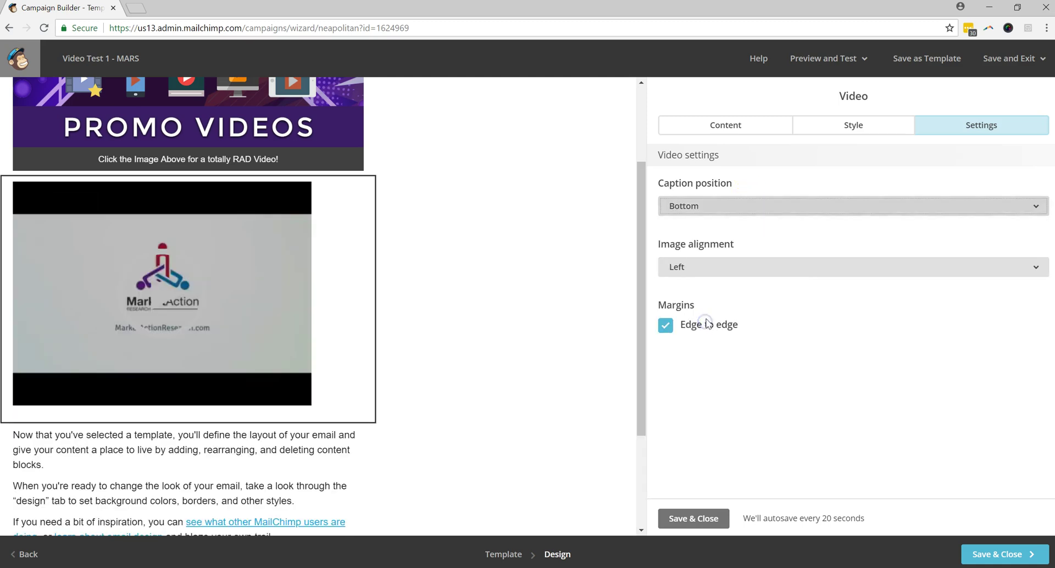
{"action": "left_click", "coordinate": [741, 210]}
{"action": "left_click", "coordinate": [728, 242]}
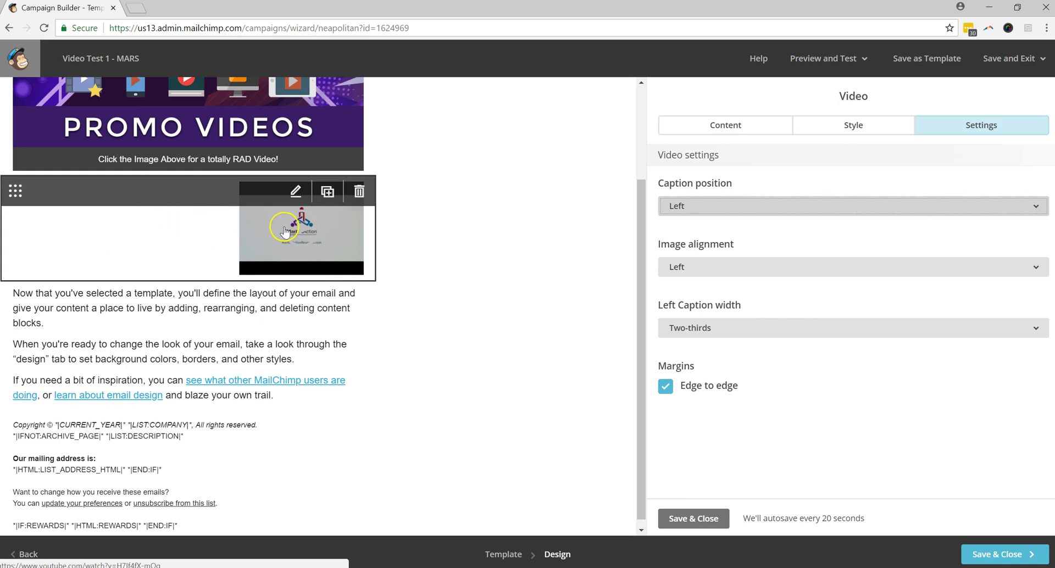
{"action": "left_click", "coordinate": [701, 215]}
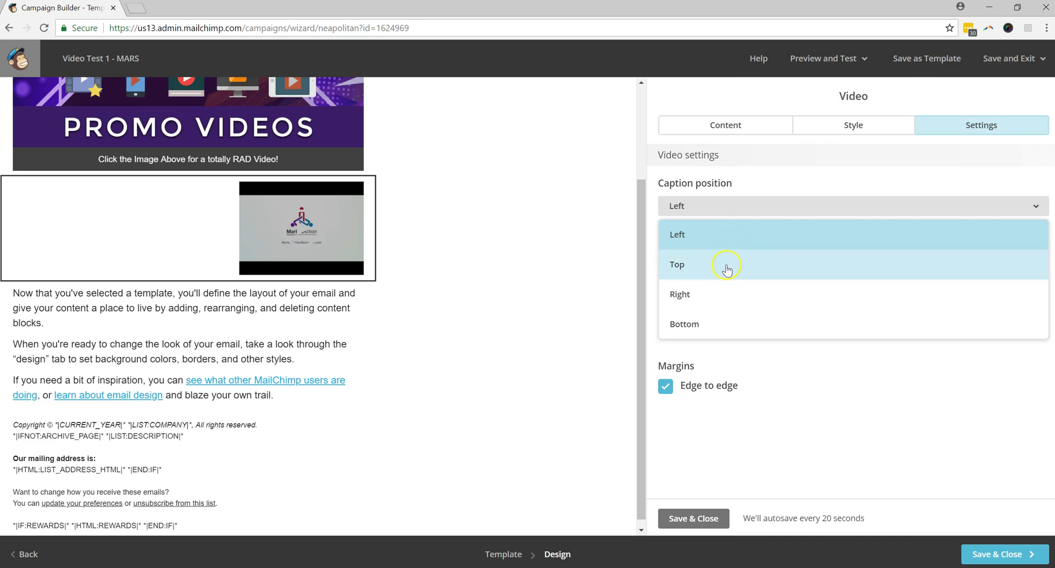
Set the caption position to Bottom and the image alignment to Center
{"action": "left_click", "coordinate": [731, 318]}
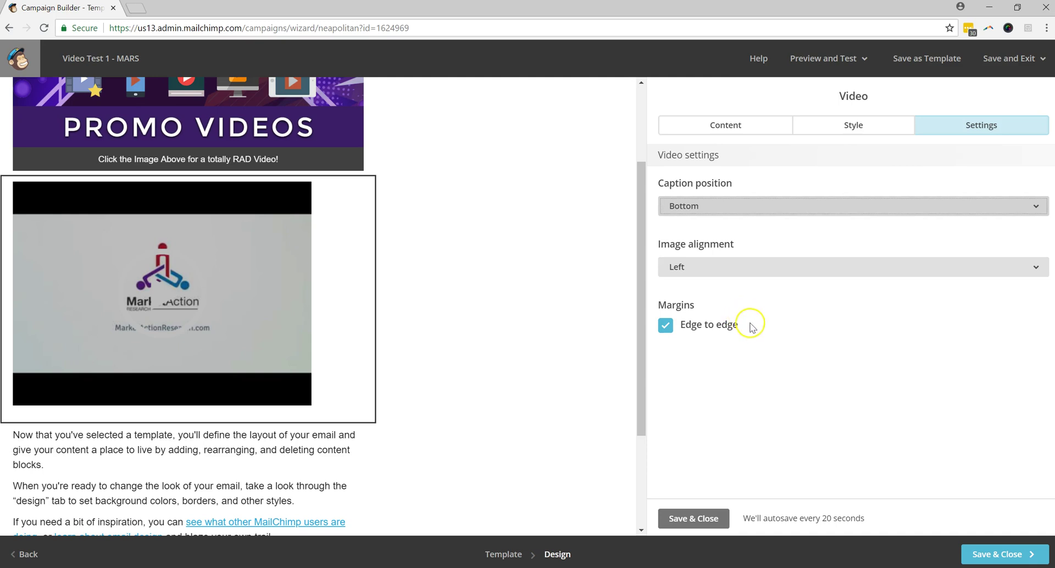
{"action": "left_click", "coordinate": [753, 273]}
{"action": "left_click", "coordinate": [762, 350]}
{"action": "left_click", "coordinate": [766, 271]}
{"action": "left_click", "coordinate": [742, 324]}
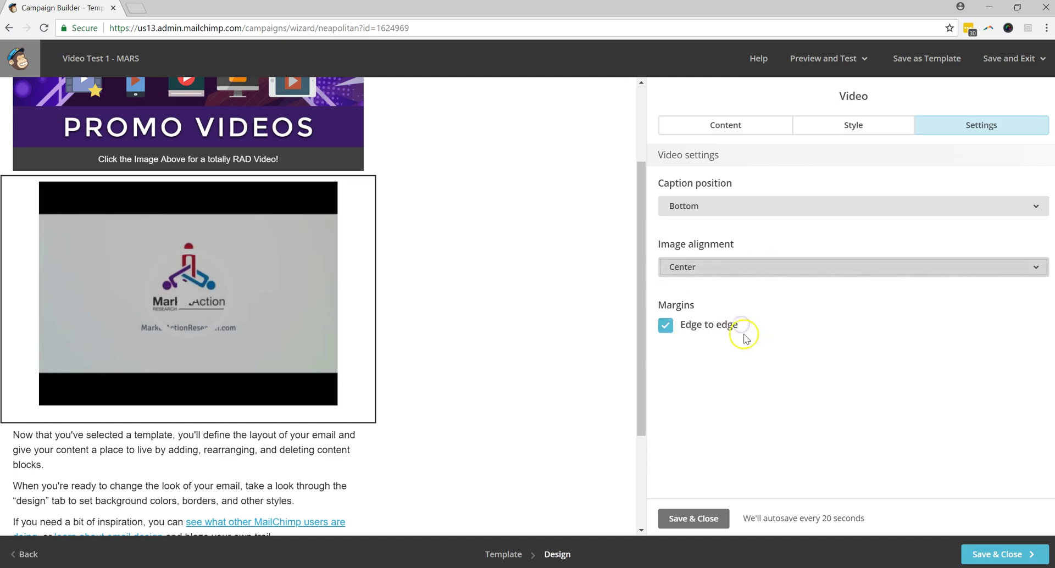
Compare margins, leave Edge to edge turned on, and save and close the video block
{"action": "left_click", "coordinate": [666, 326]}
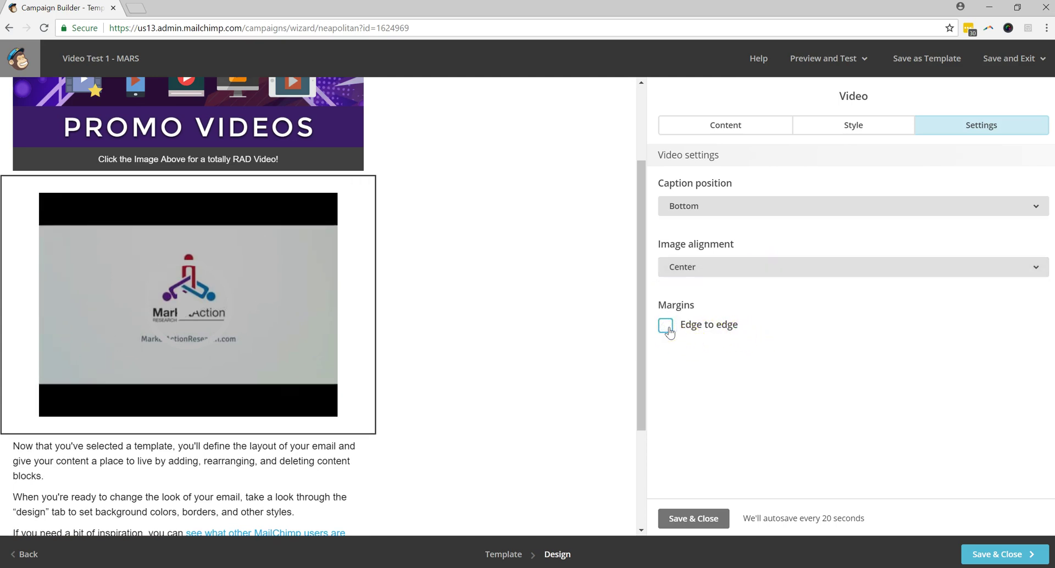
{"action": "left_click", "coordinate": [666, 326]}
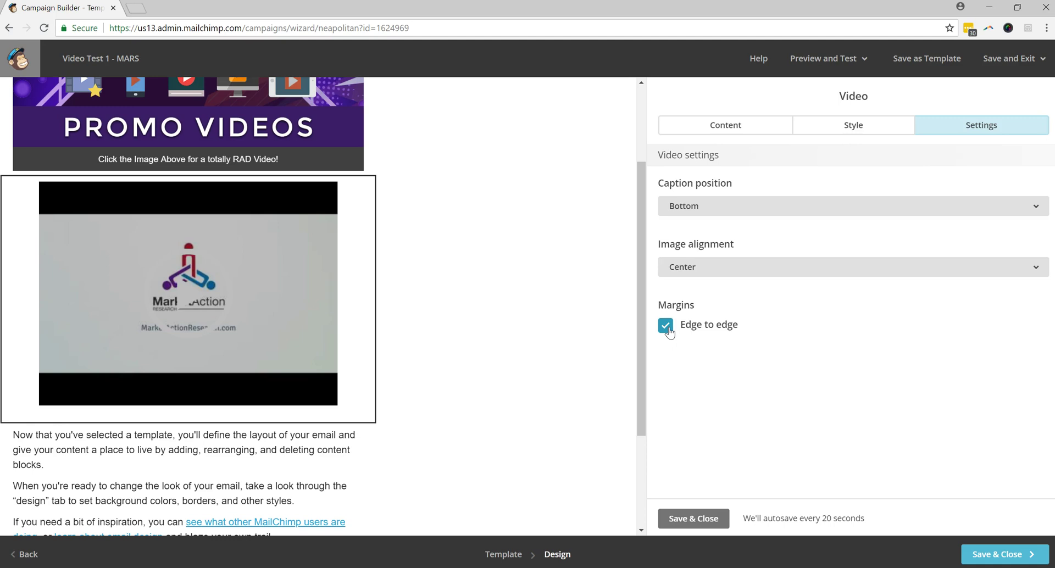
{"action": "left_click", "coordinate": [667, 326]}
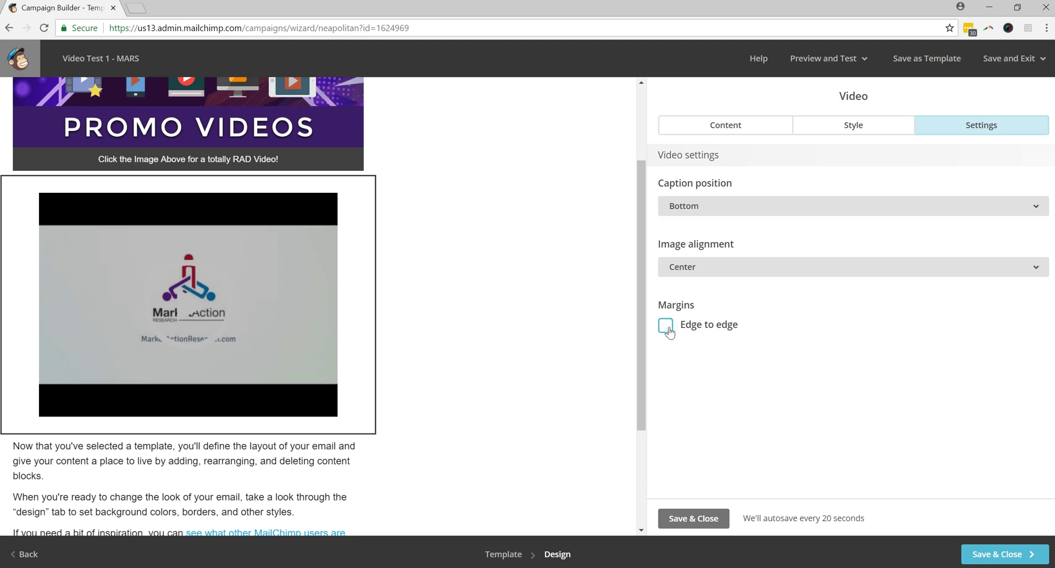
{"action": "mouse_move", "coordinate": [318, 245]}
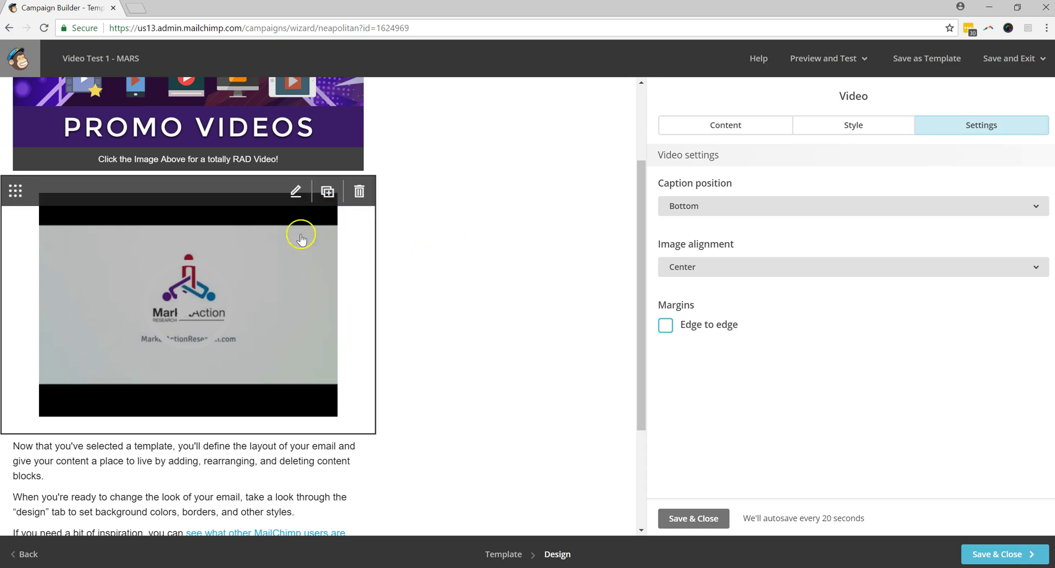
{"action": "left_click", "coordinate": [665, 326]}
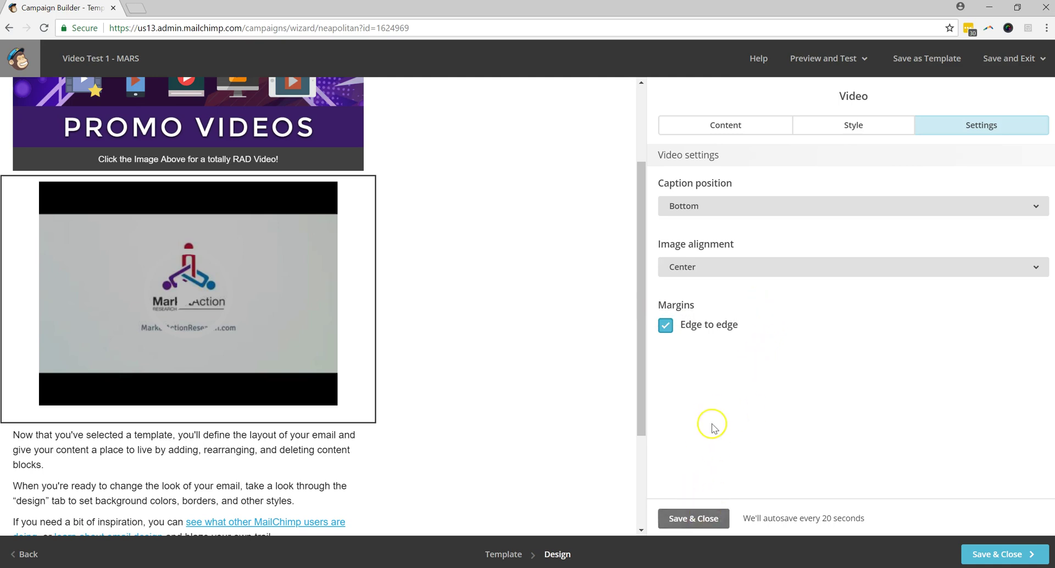
{"action": "scroll", "coordinate": [465, 346], "scroll_direction": "up", "scroll_amount": 1}
{"action": "scroll", "coordinate": [468, 350], "scroll_direction": "down", "scroll_amount": 4}
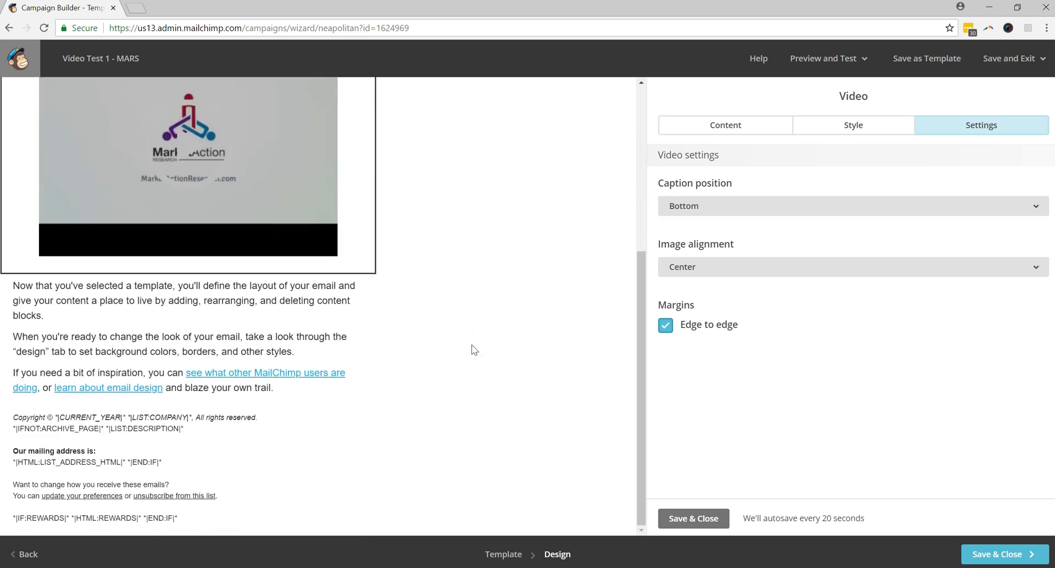
{"action": "scroll", "coordinate": [474, 350], "scroll_direction": "up", "scroll_amount": 5}
{"action": "scroll", "coordinate": [498, 346], "scroll_direction": "down", "scroll_amount": 5}
{"action": "scroll", "coordinate": [499, 348], "scroll_direction": "up", "scroll_amount": 5}
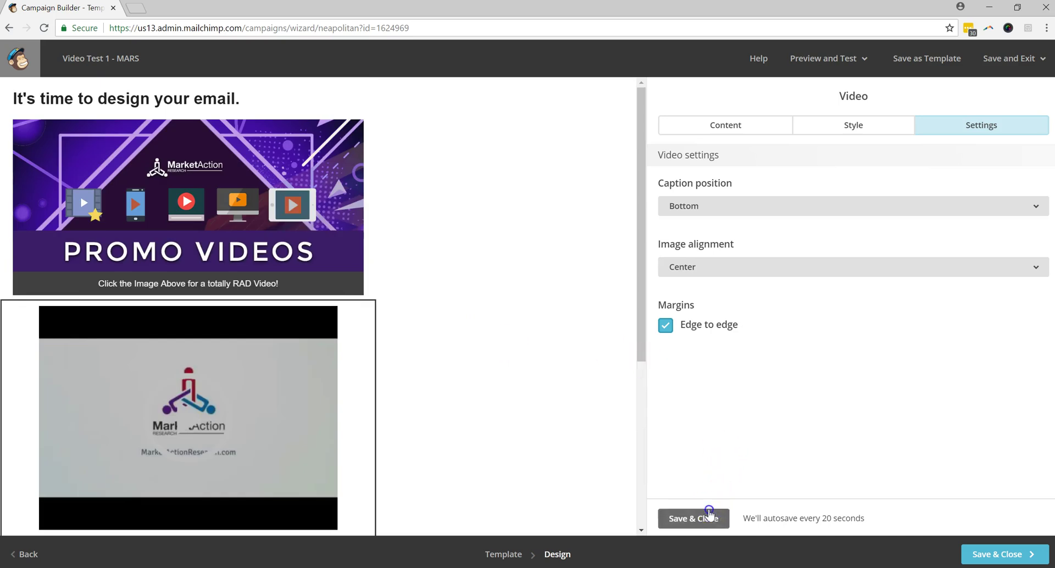
{"action": "left_click", "coordinate": [704, 519]}
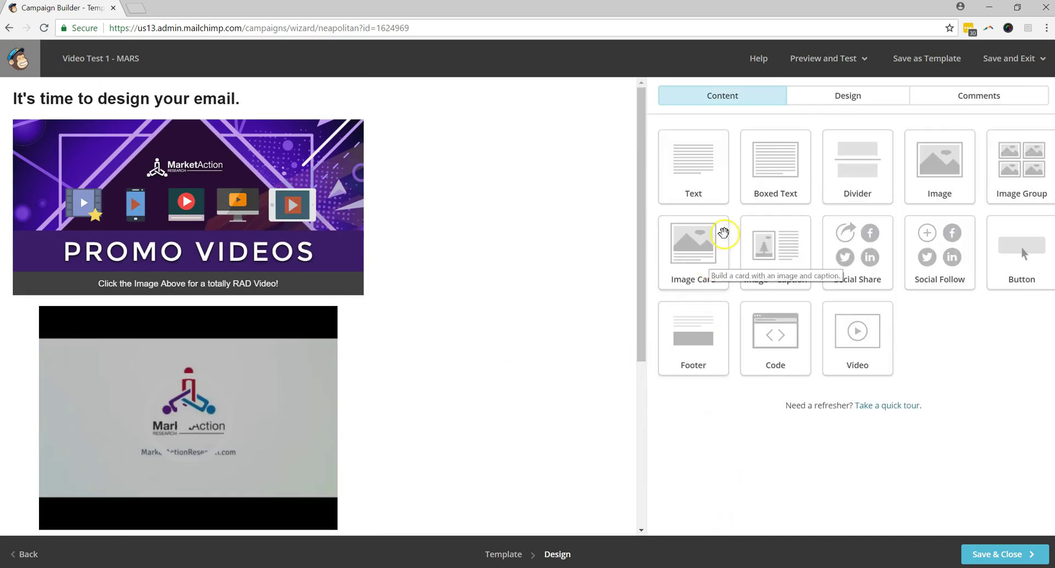
Enter preview mode and look over the email in the desktop layout
{"action": "left_click", "coordinate": [827, 60]}
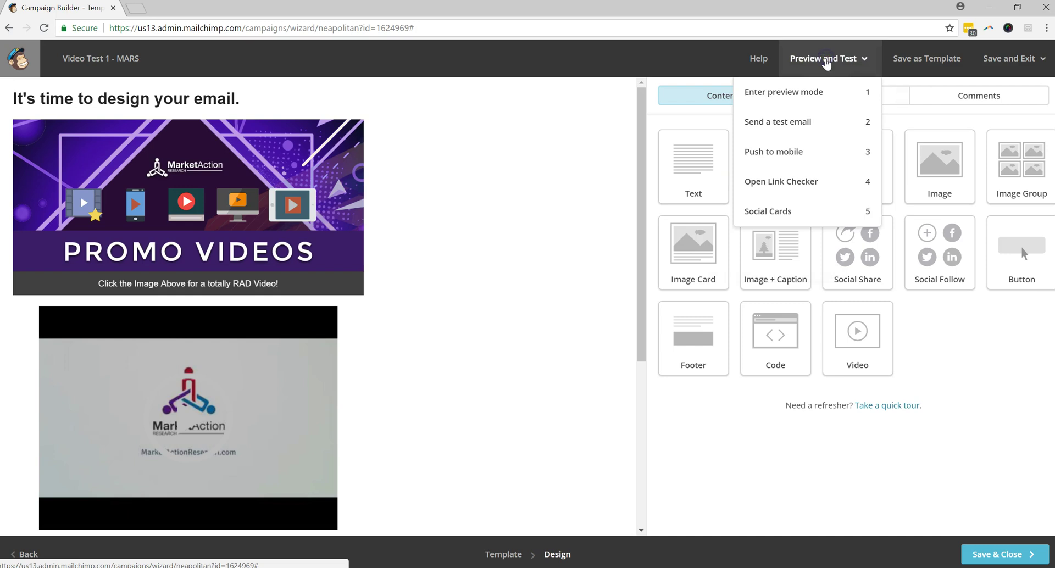
{"action": "left_click", "coordinate": [810, 91]}
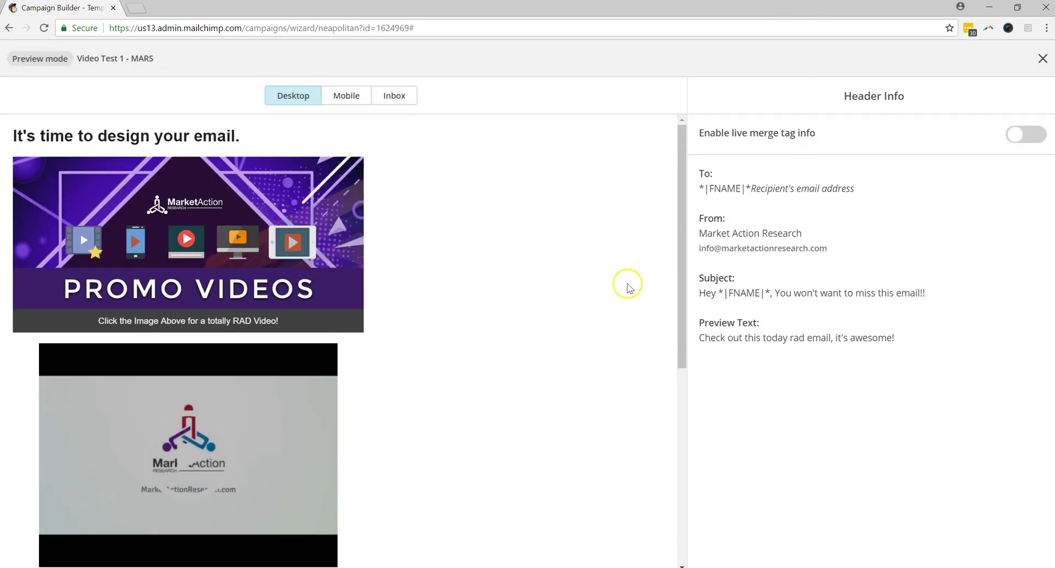
{"action": "scroll", "coordinate": [539, 279], "scroll_direction": "down", "scroll_amount": 3}
{"action": "scroll", "coordinate": [243, 292], "scroll_direction": "up", "scroll_amount": 3}
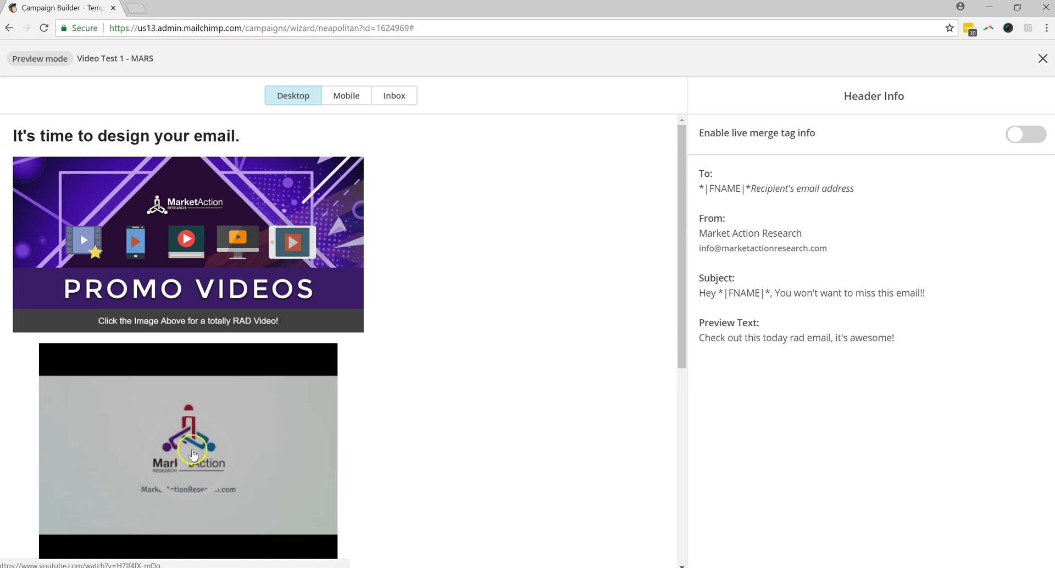
{"action": "scroll", "coordinate": [200, 461], "scroll_direction": "down", "scroll_amount": 2}
{"action": "scroll", "coordinate": [203, 365], "scroll_direction": "up", "scroll_amount": 1}
{"action": "scroll", "coordinate": [204, 373], "scroll_direction": "up", "scroll_amount": 1}
Check the PROMO VIDEOS caption and click the promo image to follow its link
{"action": "left_click_drag", "start_coordinate": [101, 323], "coordinate": [284, 325]}
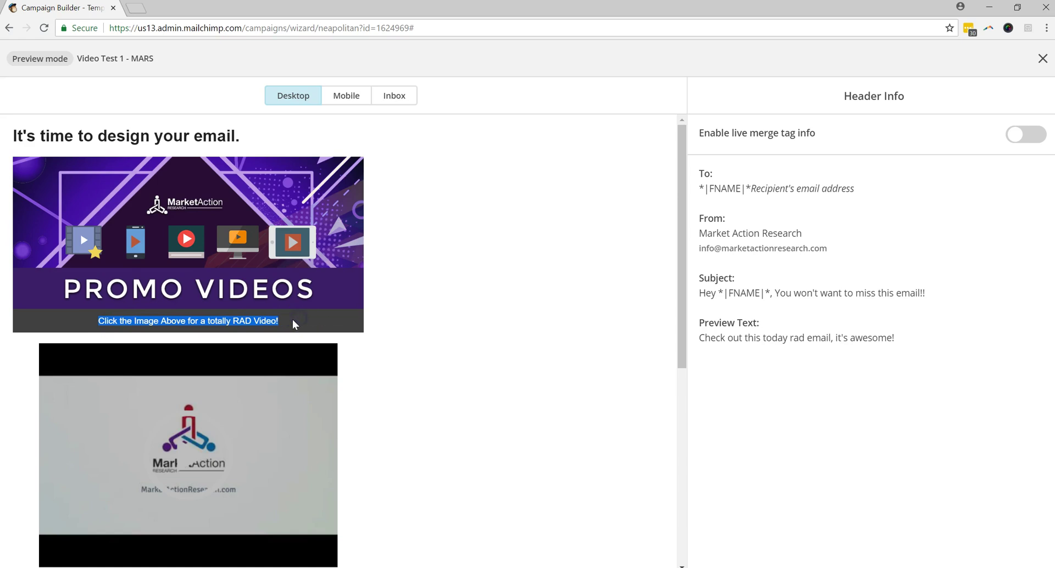
{"action": "left_click", "coordinate": [384, 311]}
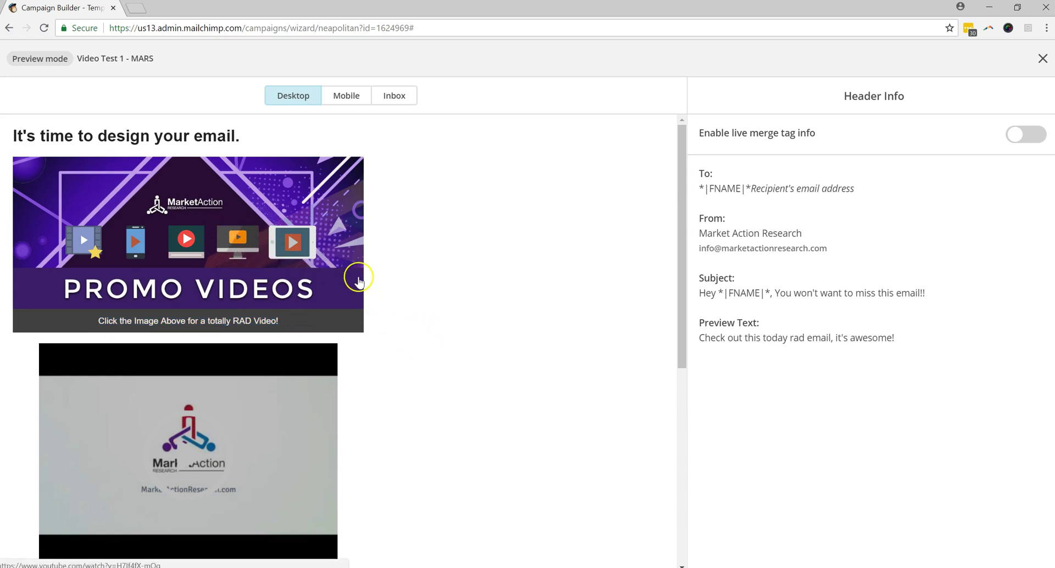
{"action": "scroll", "coordinate": [341, 305], "scroll_direction": "down", "scroll_amount": 2}
{"action": "scroll", "coordinate": [348, 316], "scroll_direction": "up", "scroll_amount": 2}
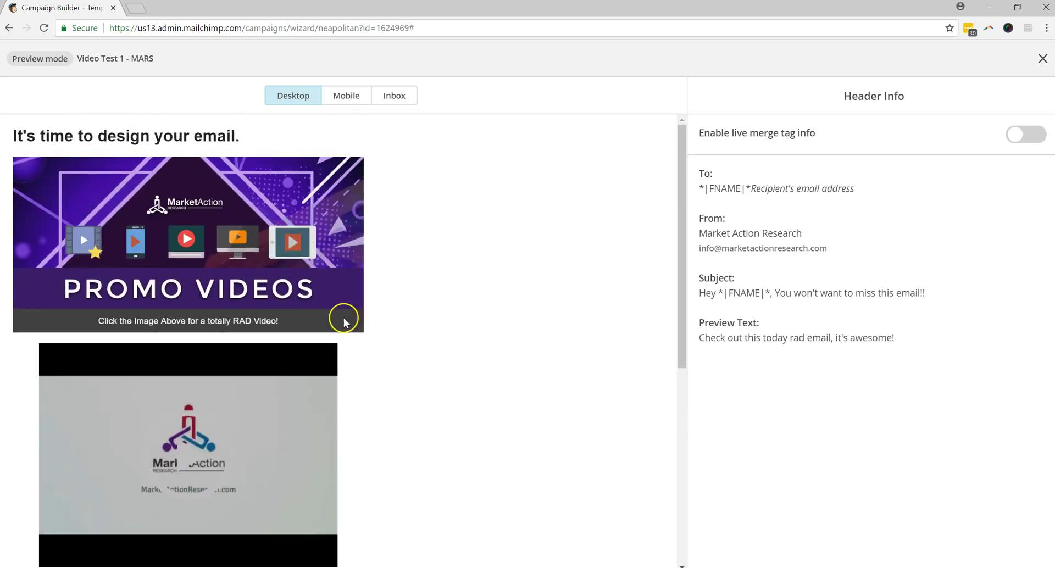
{"action": "left_click", "coordinate": [250, 242]}
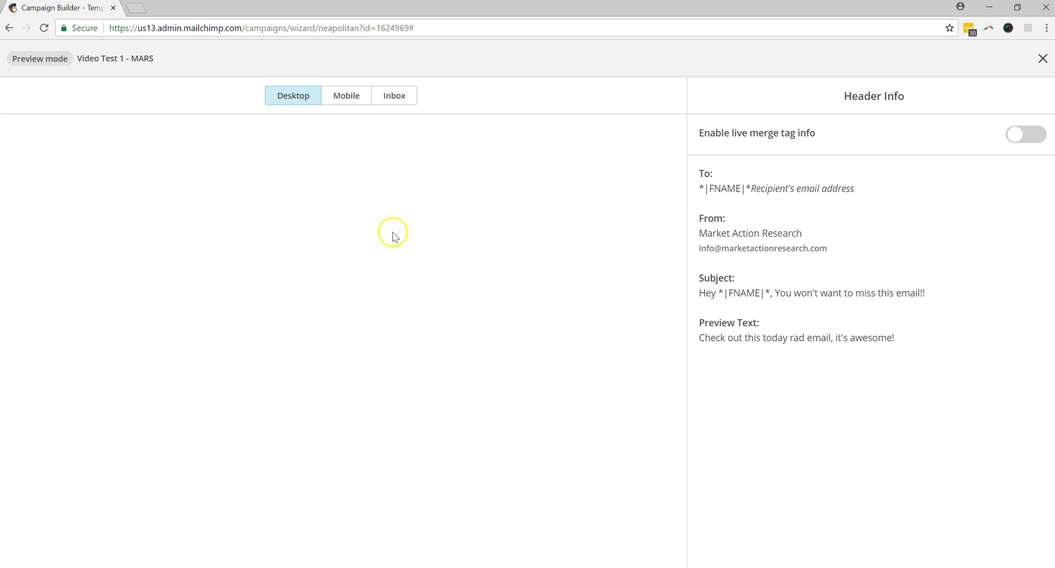
Switch to mobile preview, then exit and re-enter preview mode
{"action": "left_click", "coordinate": [344, 102]}
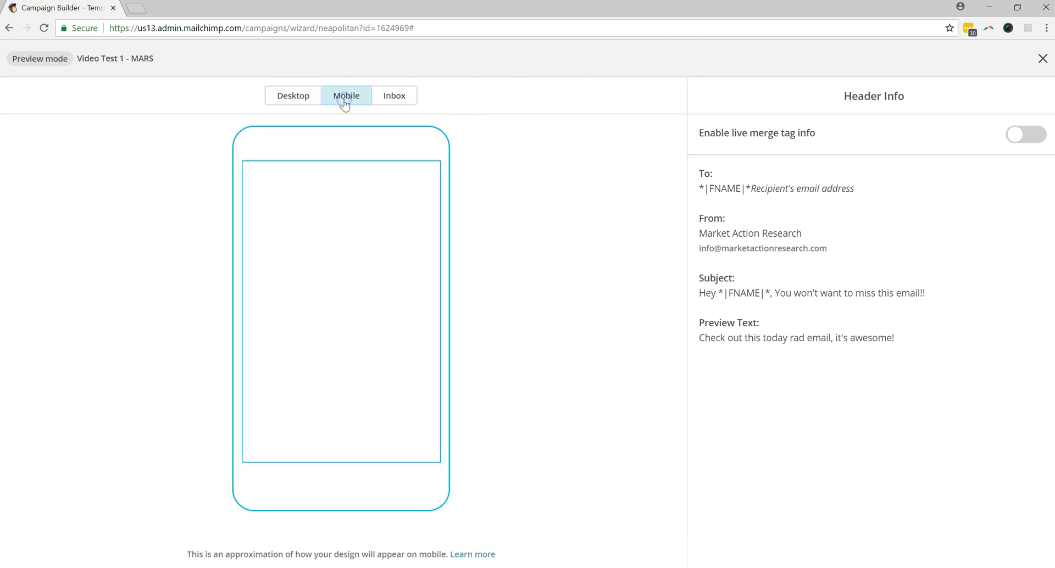
{"action": "left_click", "coordinate": [1034, 62]}
{"action": "left_click", "coordinate": [810, 60]}
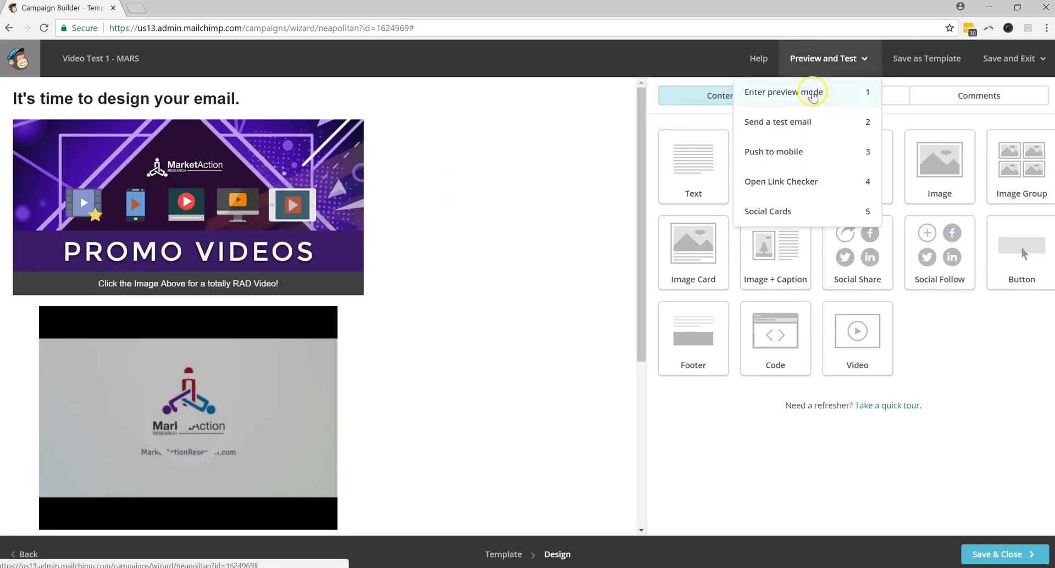
{"action": "left_click", "coordinate": [808, 91]}
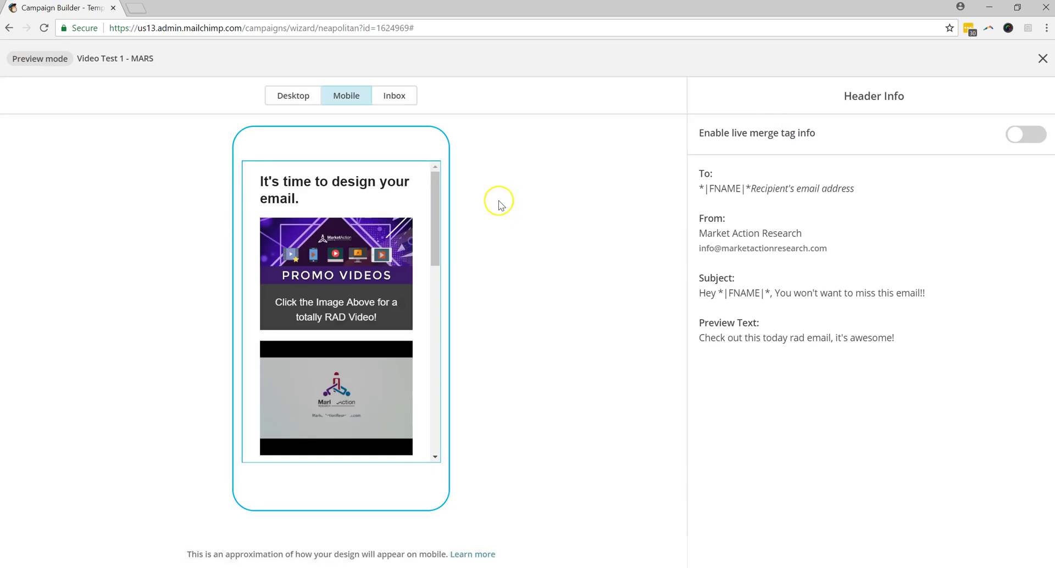
Toggle between Desktop and Mobile and scroll the phone preview to check the promo image and video
{"action": "left_click", "coordinate": [305, 97]}
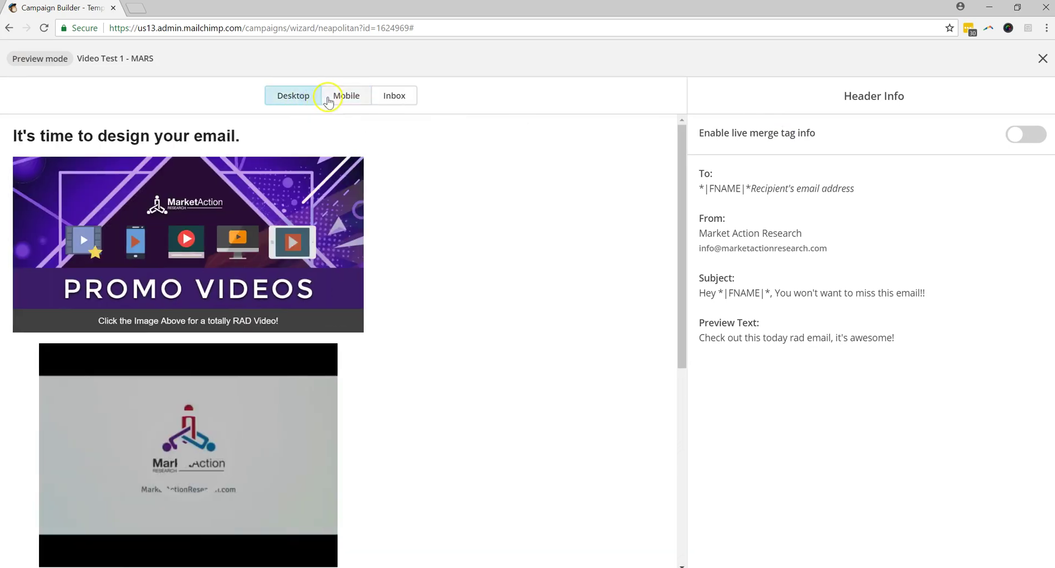
{"action": "left_click", "coordinate": [330, 101]}
{"action": "scroll", "coordinate": [391, 245], "scroll_direction": "down", "scroll_amount": 5}
{"action": "scroll", "coordinate": [394, 250], "scroll_direction": "down", "scroll_amount": 6}
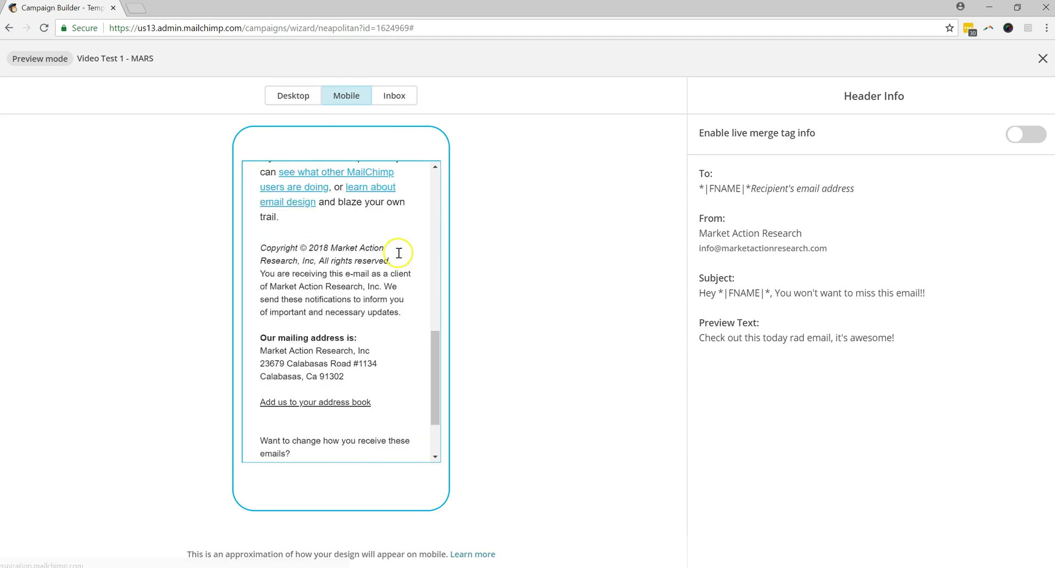
{"action": "scroll", "coordinate": [393, 252], "scroll_direction": "up", "scroll_amount": 5}
{"action": "scroll", "coordinate": [394, 253], "scroll_direction": "up", "scroll_amount": 3}
{"action": "scroll", "coordinate": [336, 325], "scroll_direction": "up", "scroll_amount": 2}
{"action": "scroll", "coordinate": [353, 396], "scroll_direction": "down", "scroll_amount": 3}
{"action": "scroll", "coordinate": [349, 308], "scroll_direction": "up", "scroll_amount": 3}
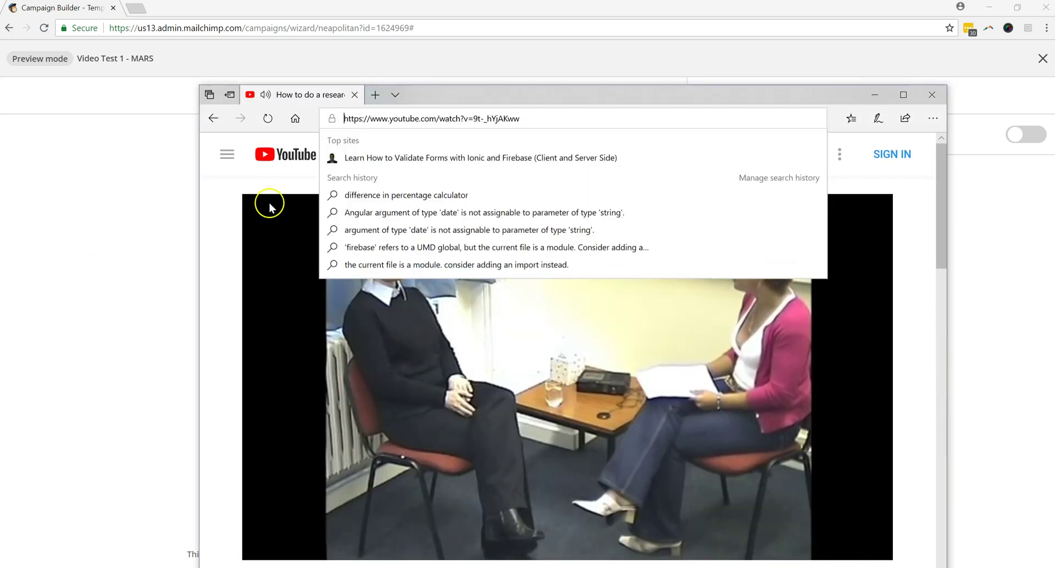
Dismiss the address bar suggestions and go back to the About Market Action Research video
{"action": "left_click", "coordinate": [902, 223]}
{"action": "scroll", "coordinate": [885, 231], "scroll_direction": "down", "scroll_amount": 5}
{"action": "key", "text": "alt+Left"}
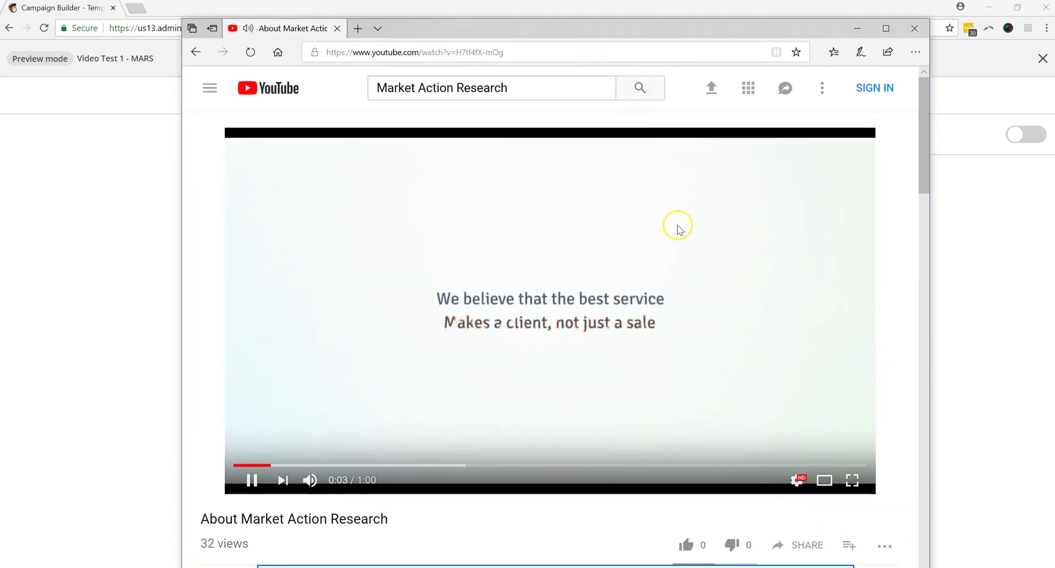
{"action": "scroll", "coordinate": [677, 228], "scroll_direction": "down", "scroll_amount": 3}
{"action": "scroll", "coordinate": [679, 226], "scroll_direction": "up", "scroll_amount": 3}
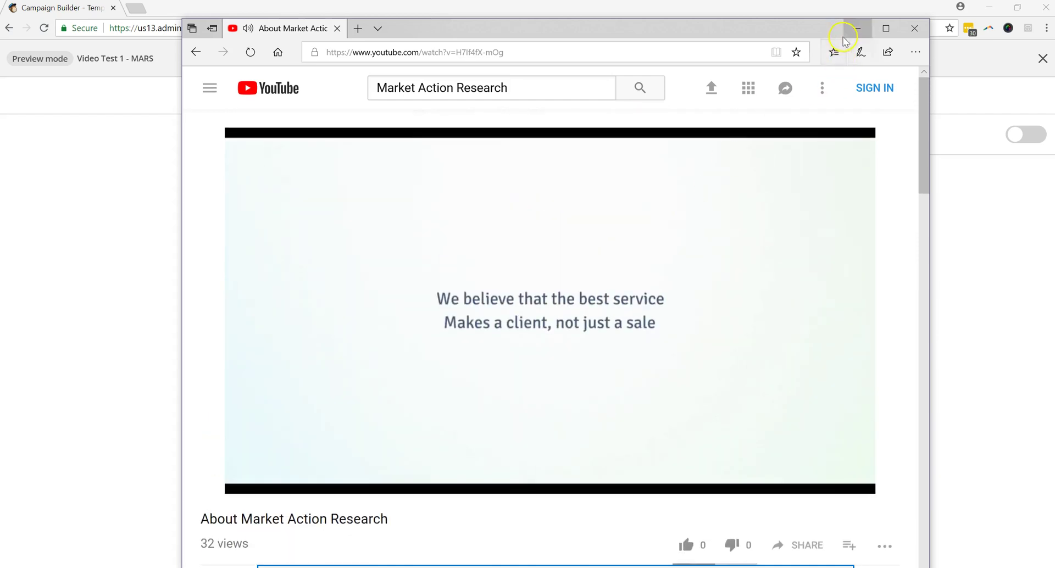
Minimize the YouTube browser window to reveal the Video Test 1 - MARS mobile preview
{"action": "left_click", "coordinate": [847, 34]}
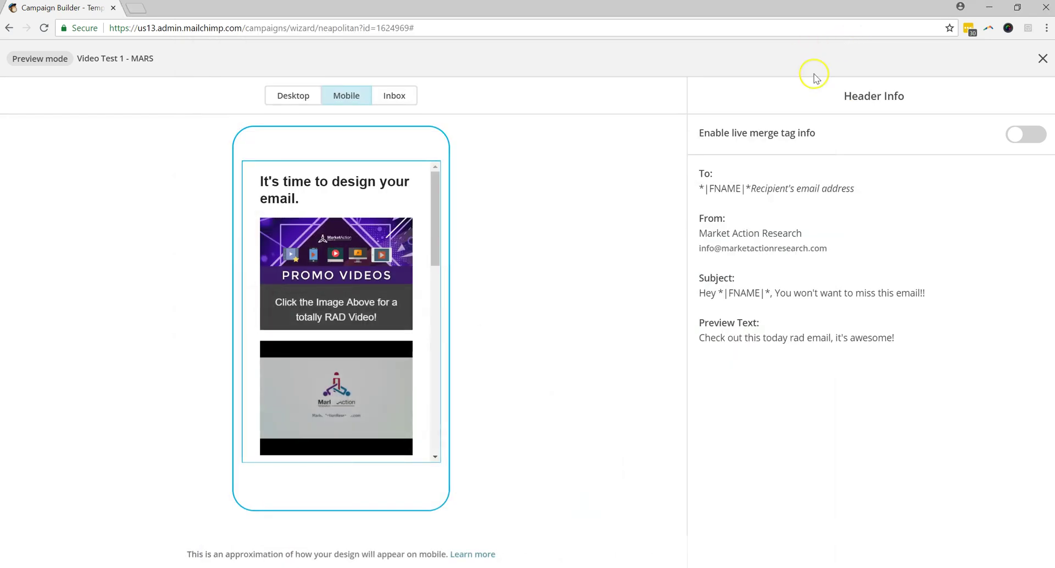